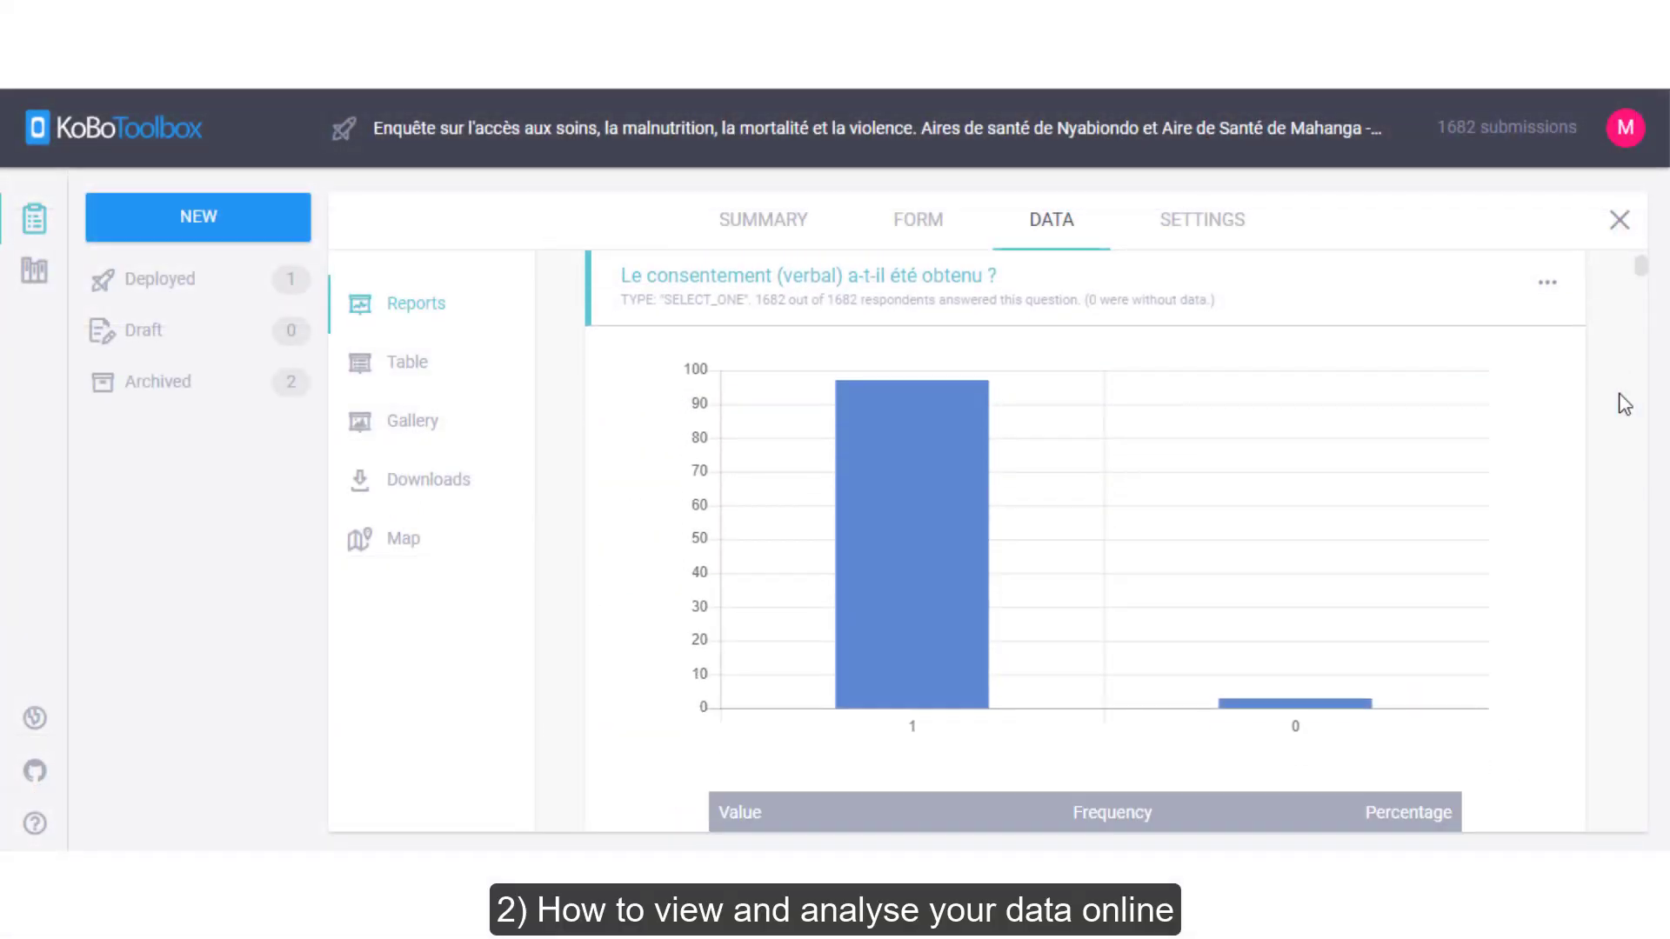
- Download the saved XLS export, then view the photos-and-maps project's photo Gallery
scroll(1624, 405, "down", 6)
scroll(1624, 405, "down", 7)
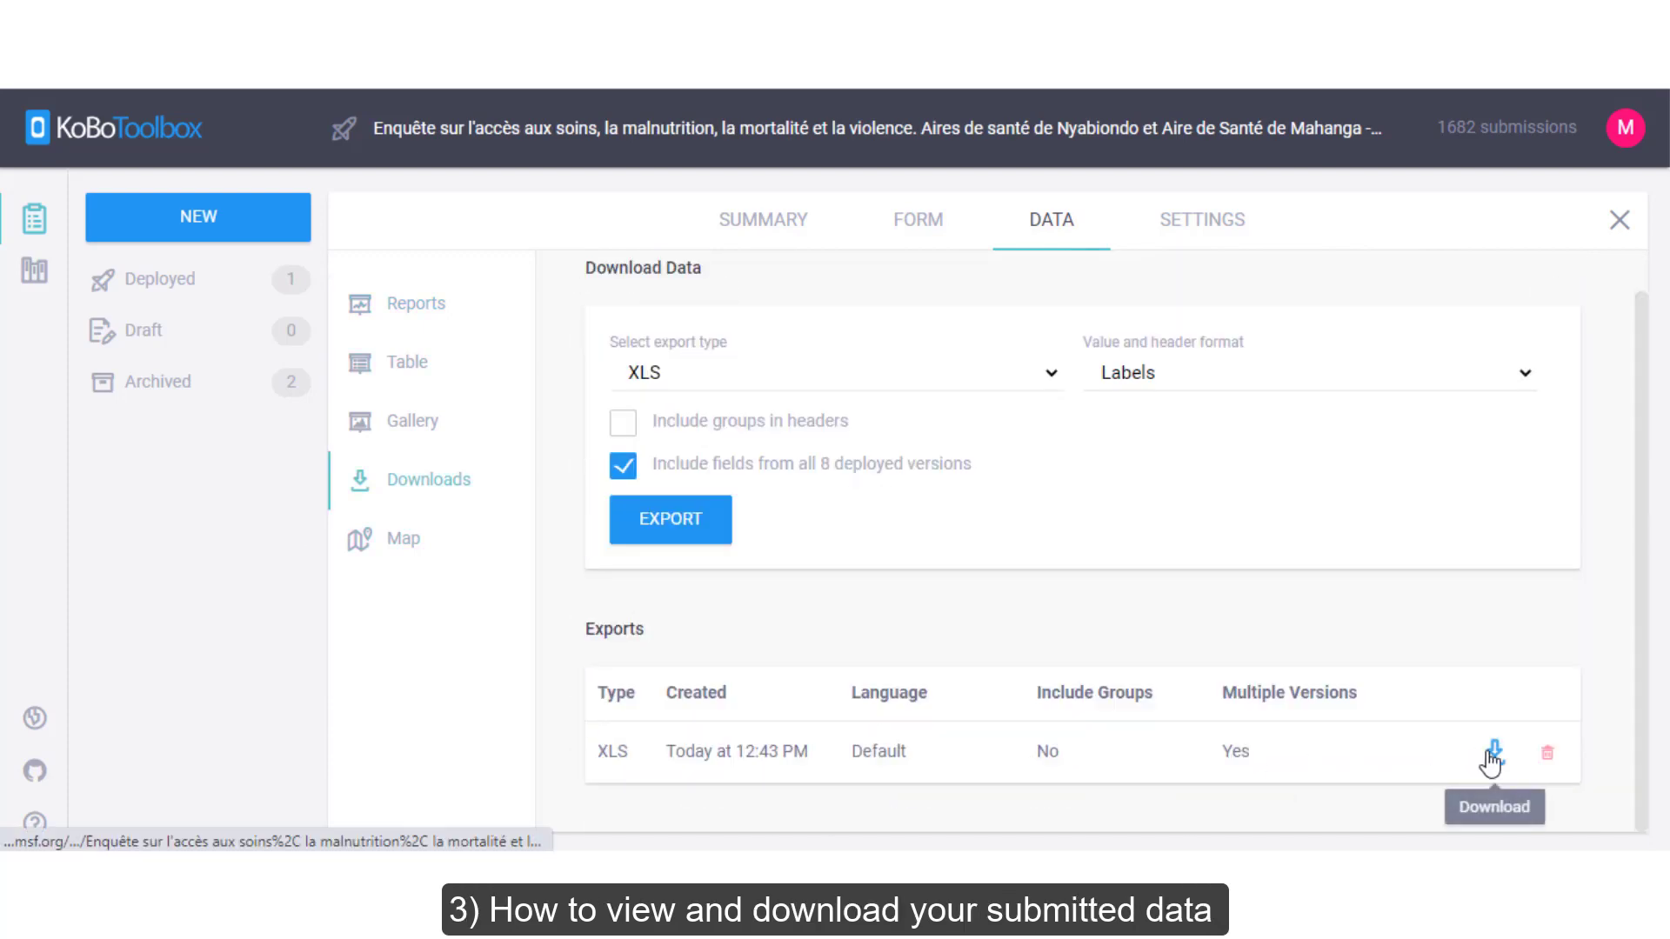
left_click(1492, 753)
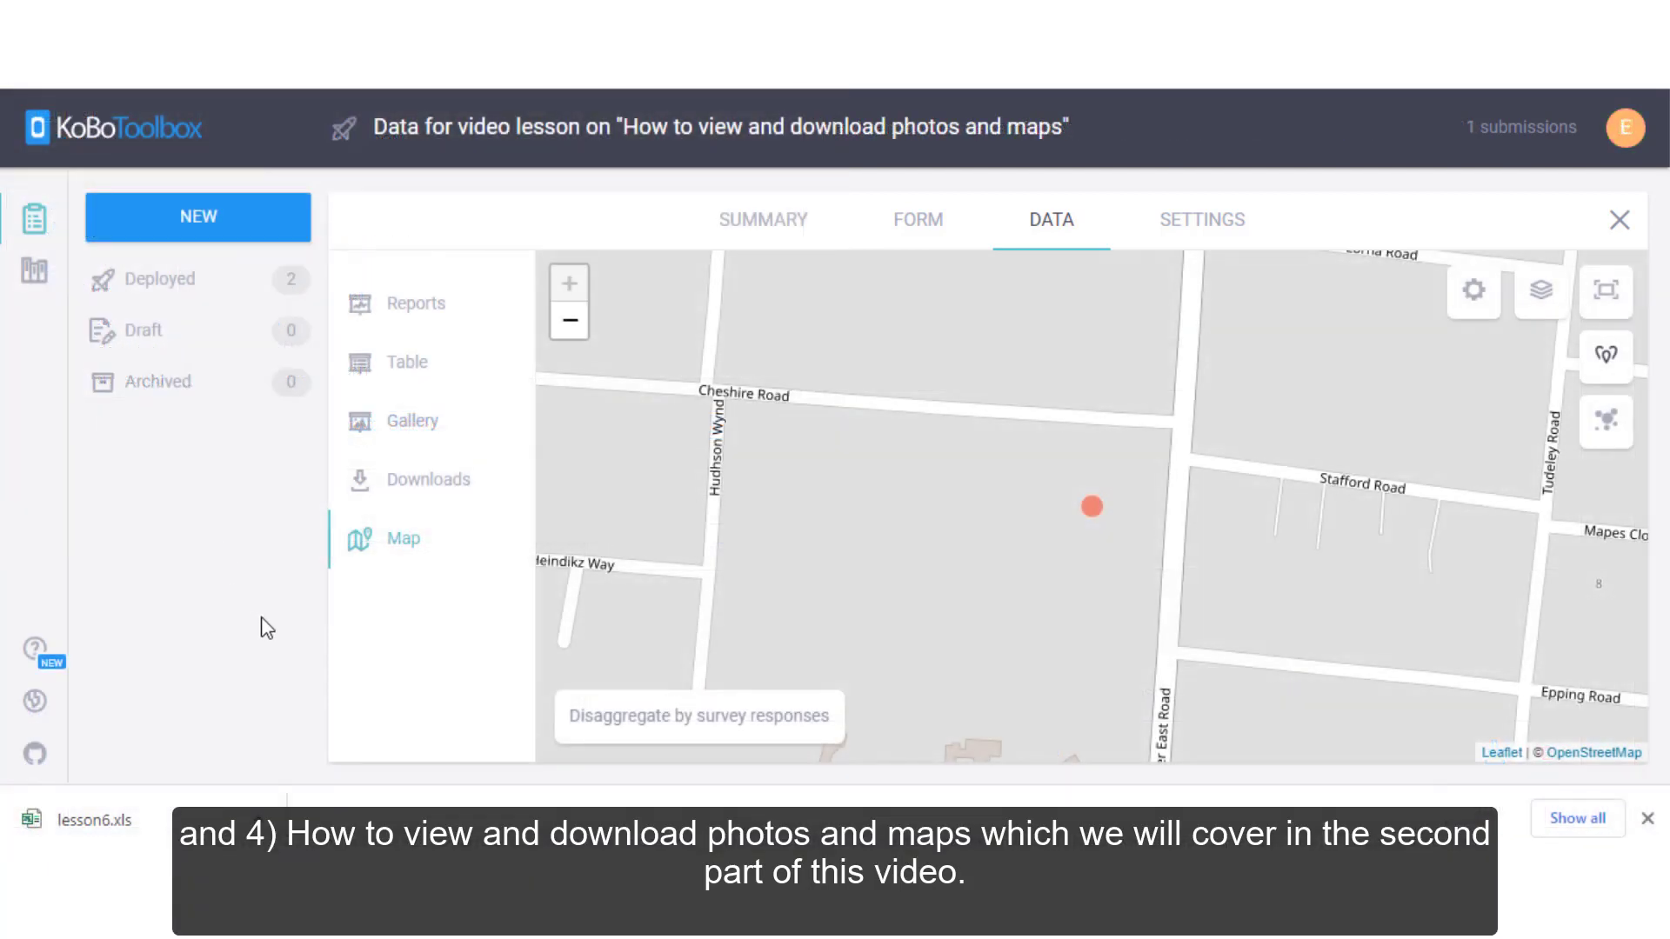
left_click(407, 426)
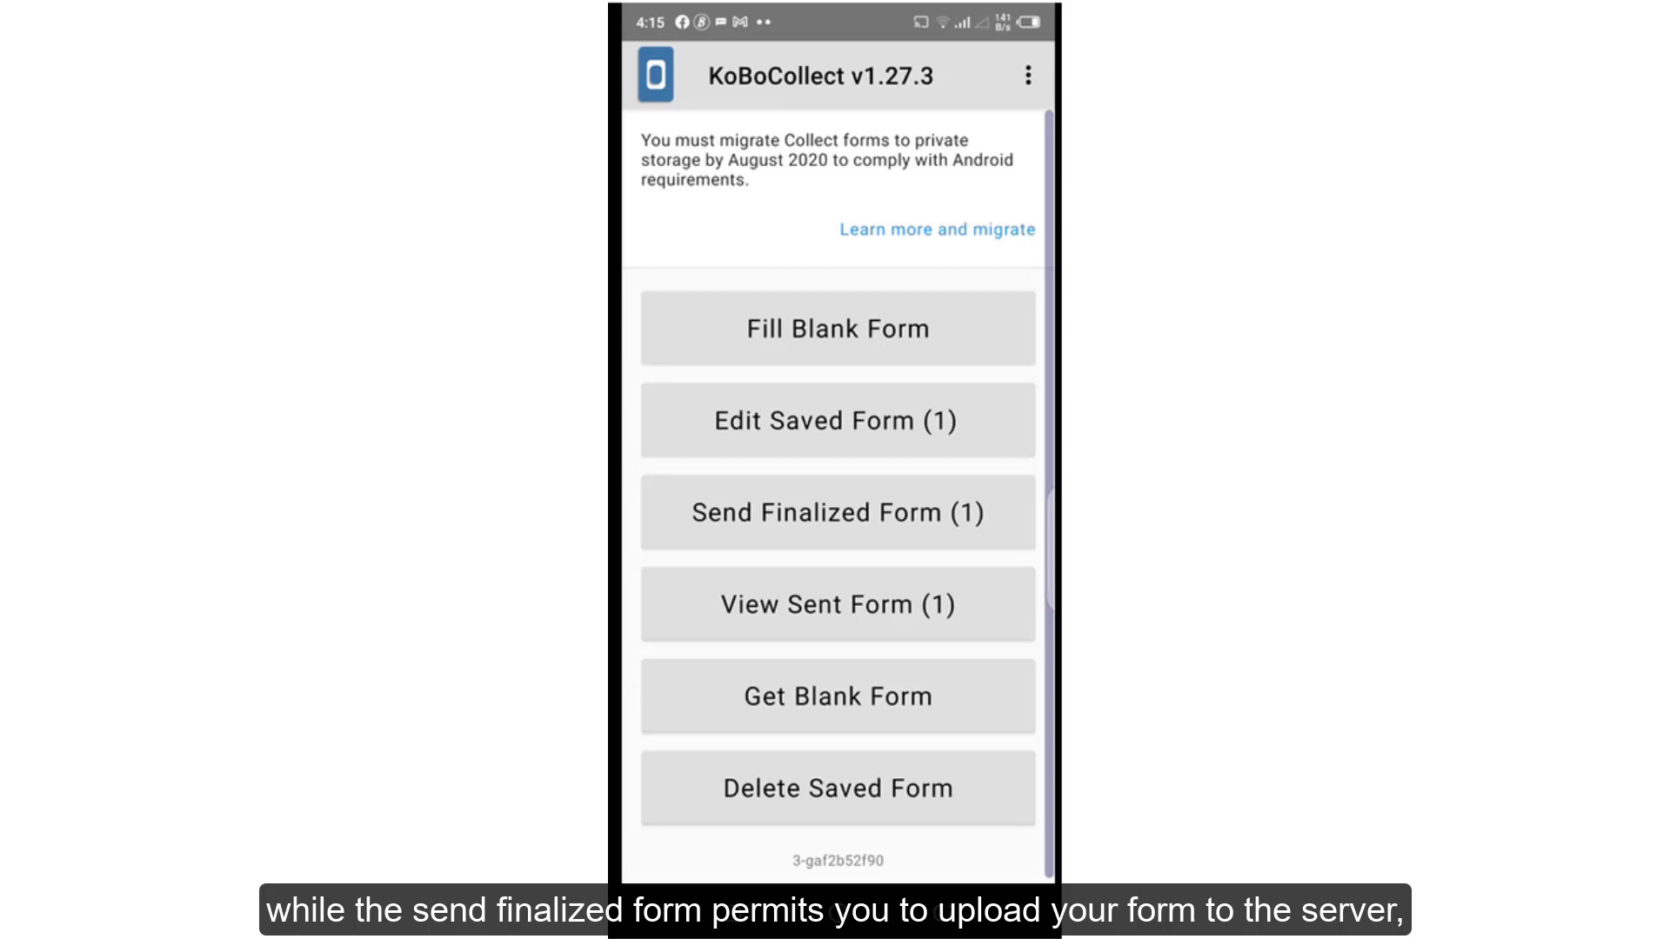
- Send the one finalized form from KoBoCollect to the server, then log in to KoboToolbox
left_click(837, 513)
left_click(1016, 157)
left_click(947, 855)
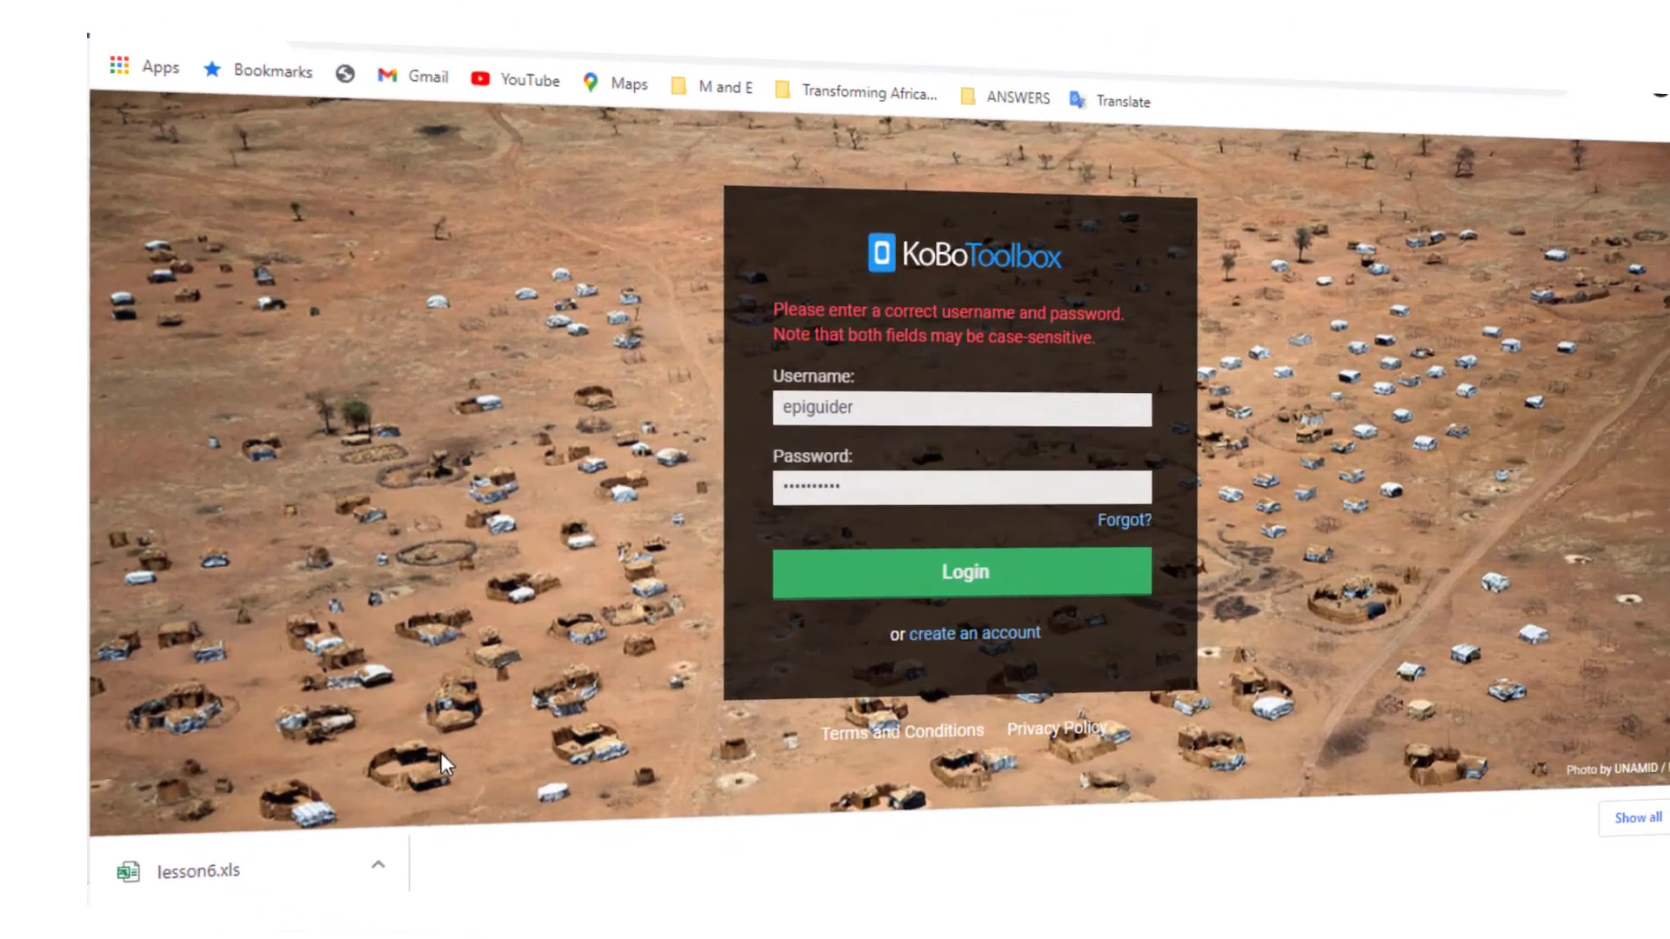
left_click(765, 607)
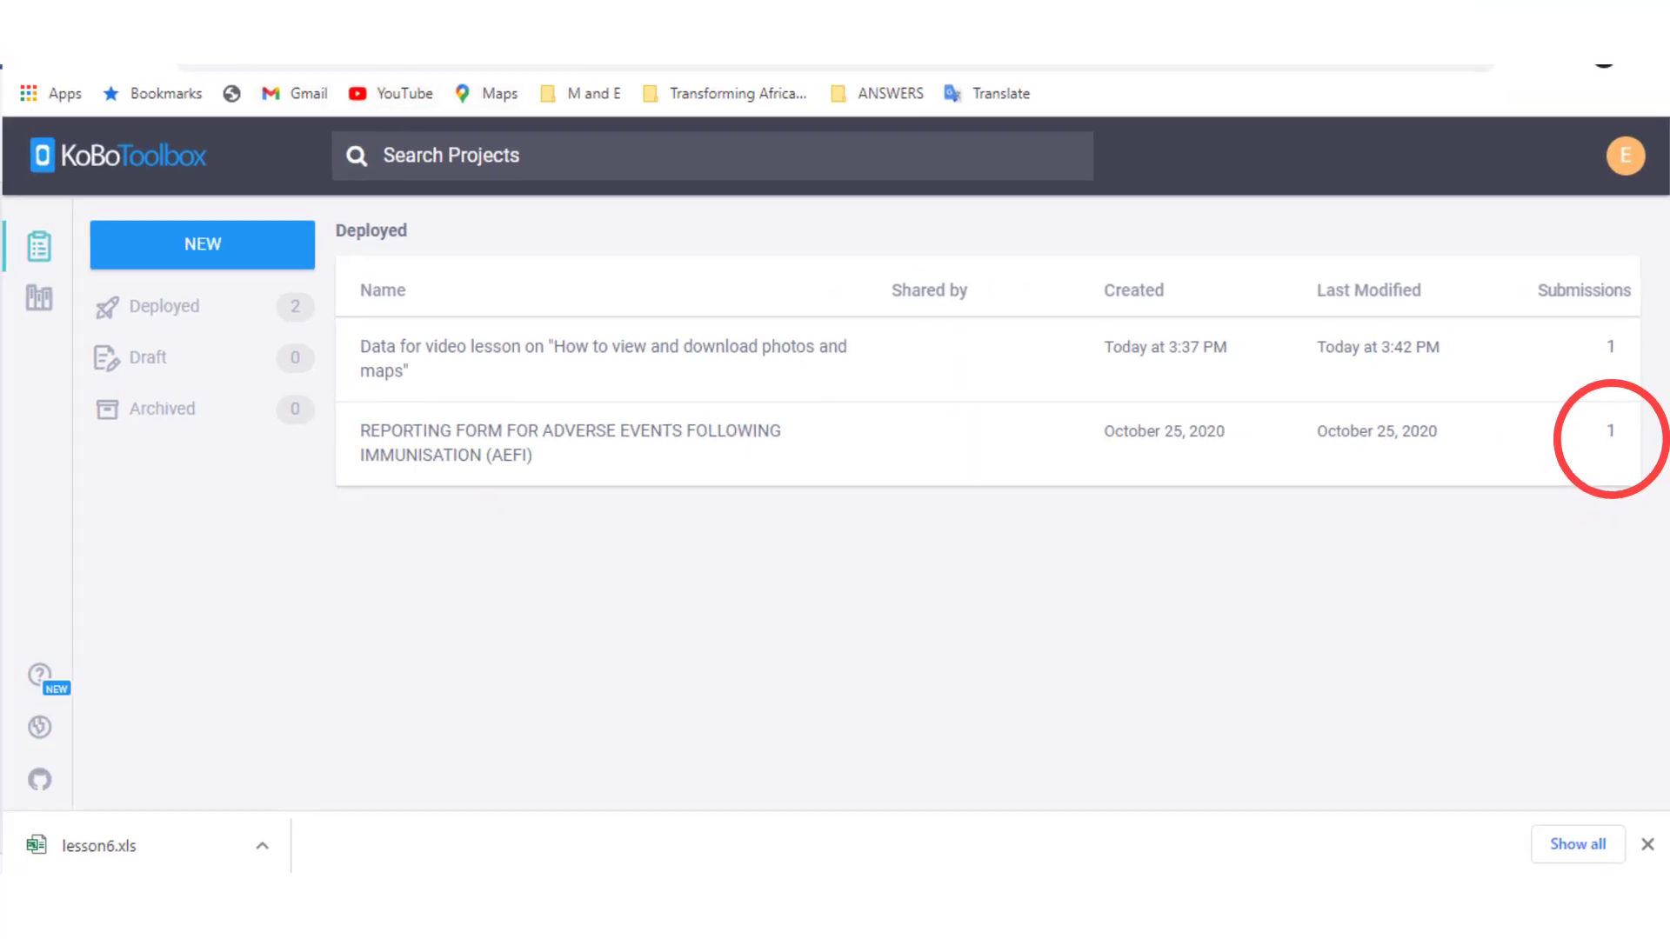
- Reload the KoboToolbox projects page from the browser tab's context menu
right_click(209, 44)
left_click(247, 132)
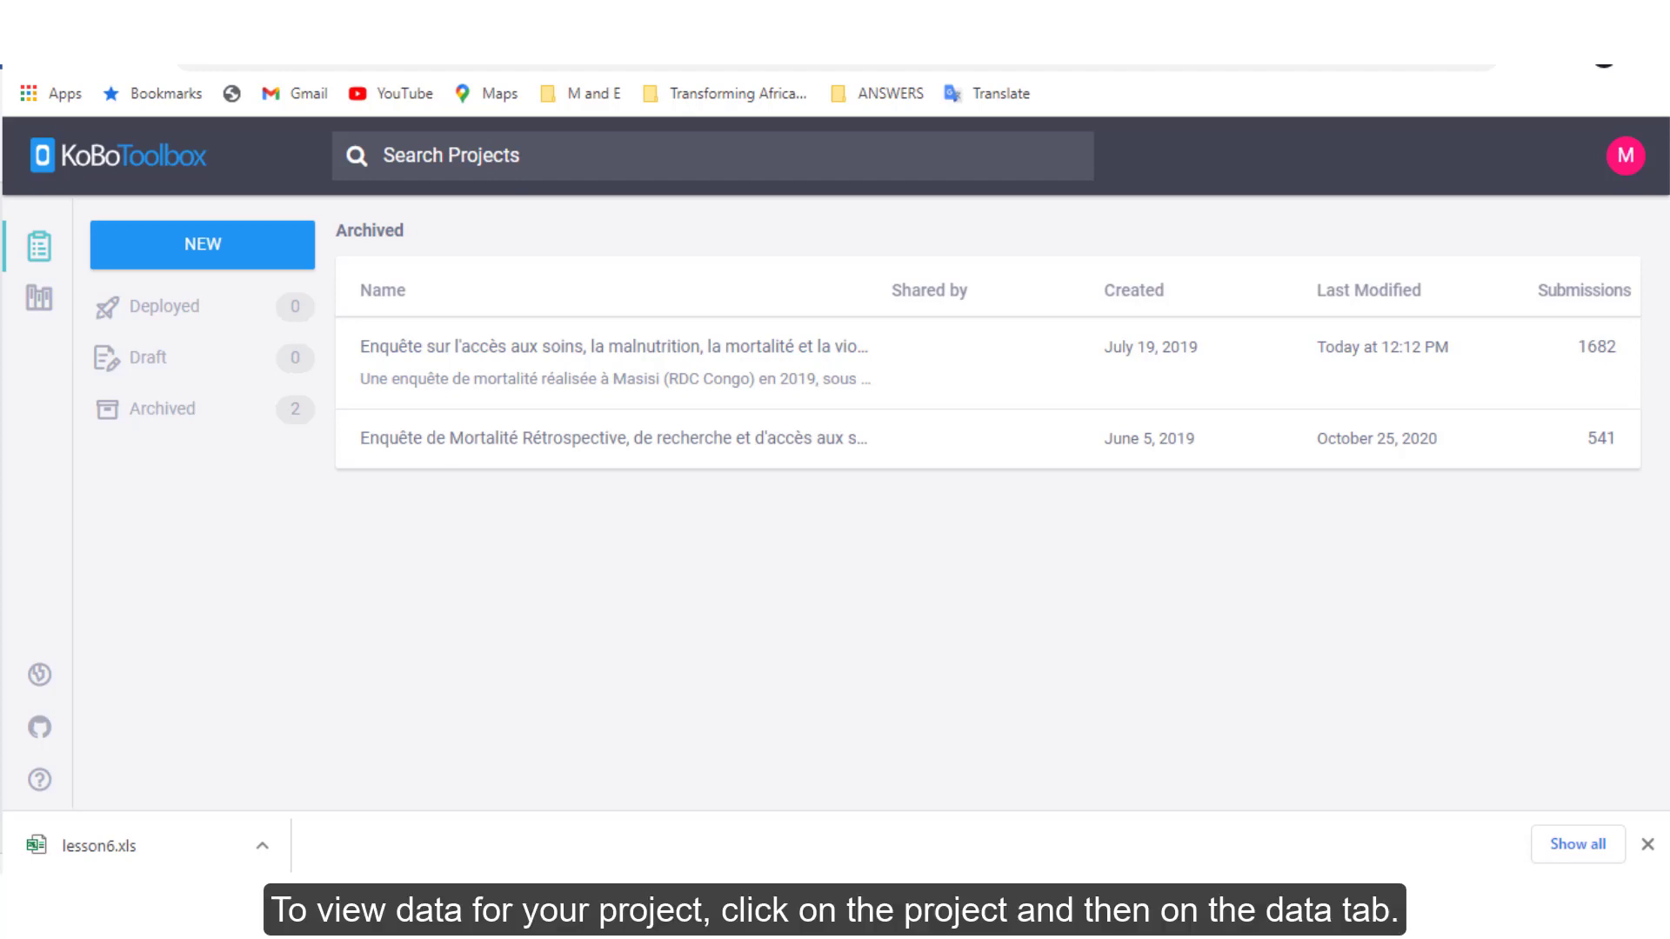
- Open the first archived 1682-submission survey's data report and review its consent chart
left_click(998, 388)
left_click(1061, 259)
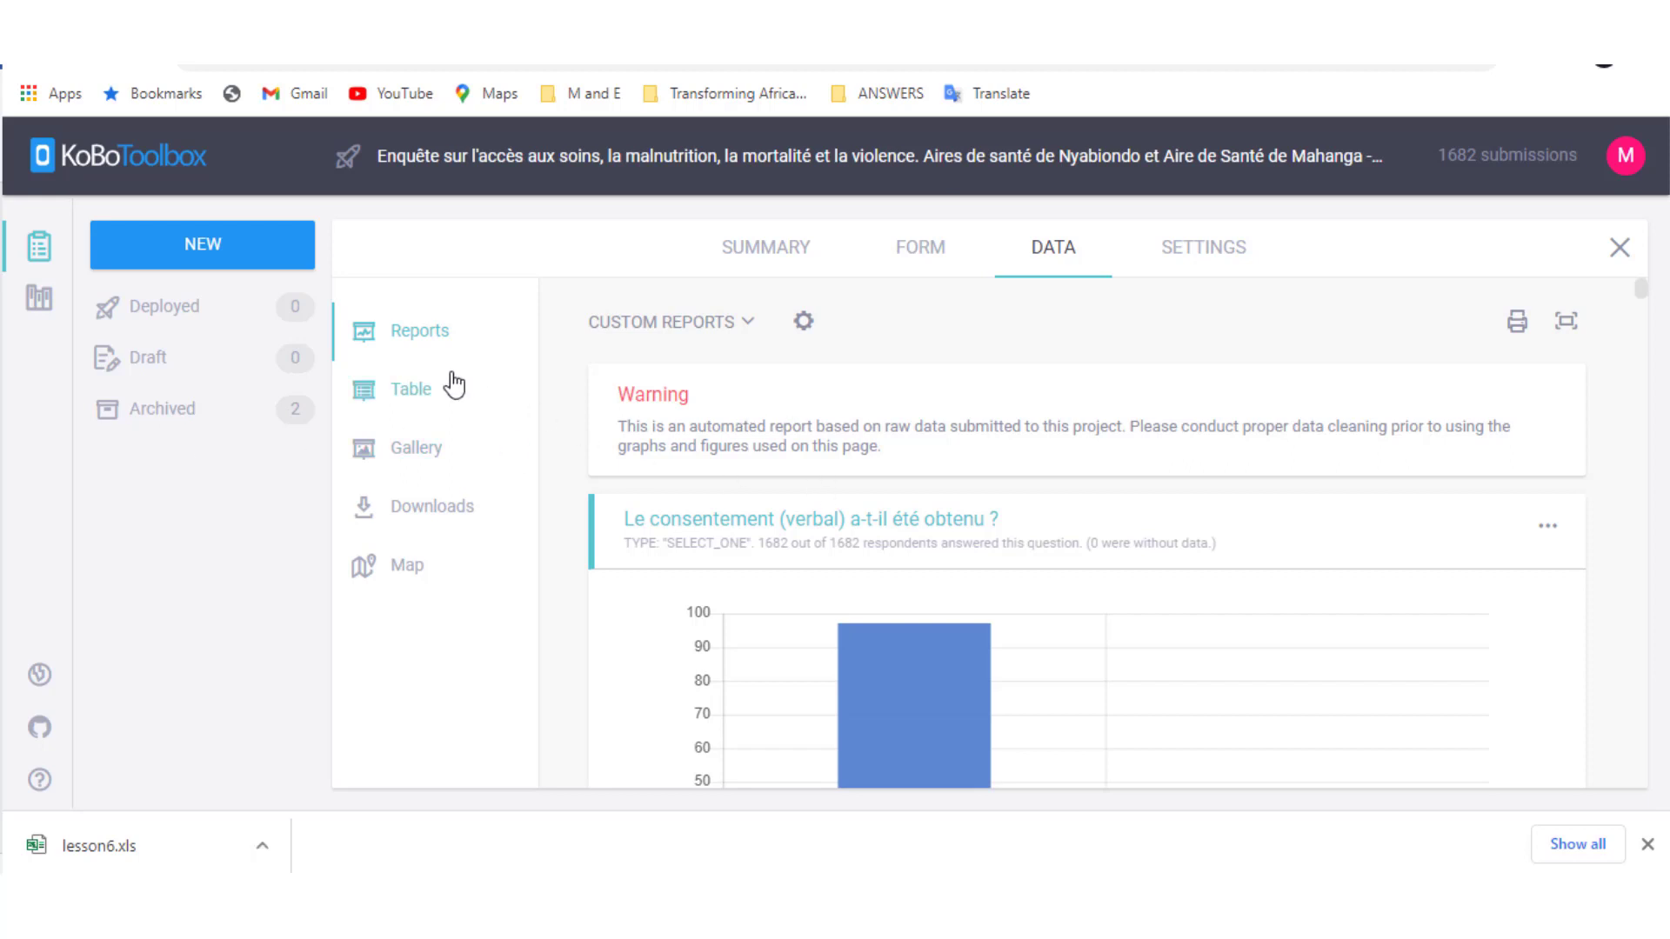
scroll(920, 639, "down", 1)
scroll(919, 640, "down", 3)
right_click(1159, 474)
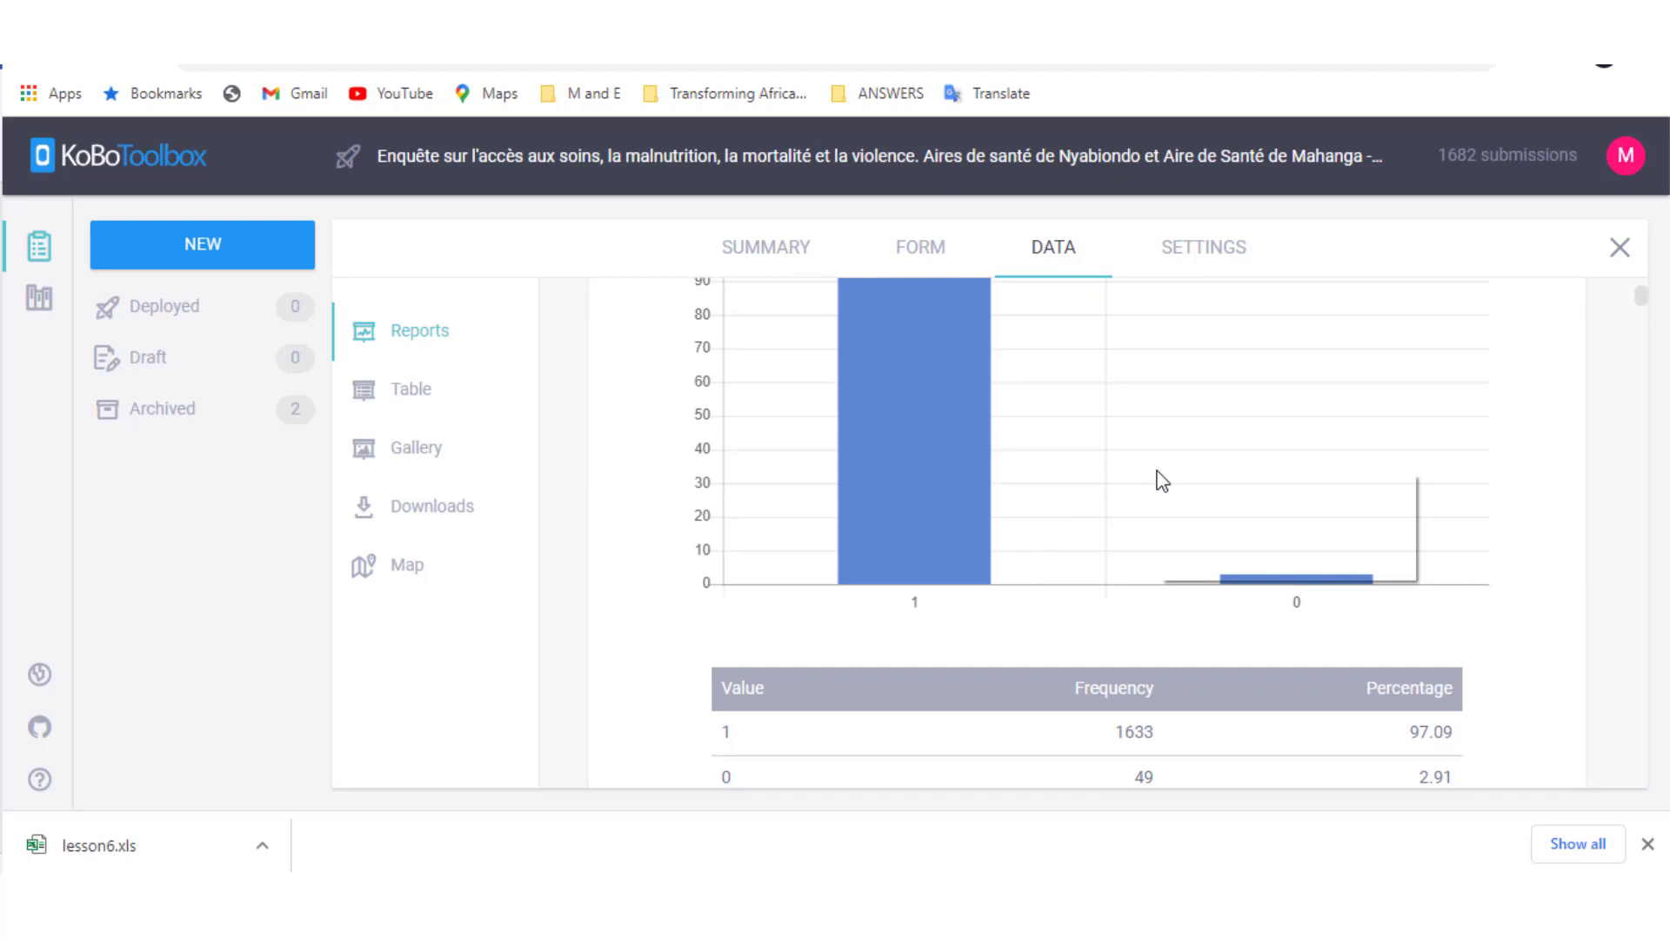
scroll(1469, 435, "up", 4)
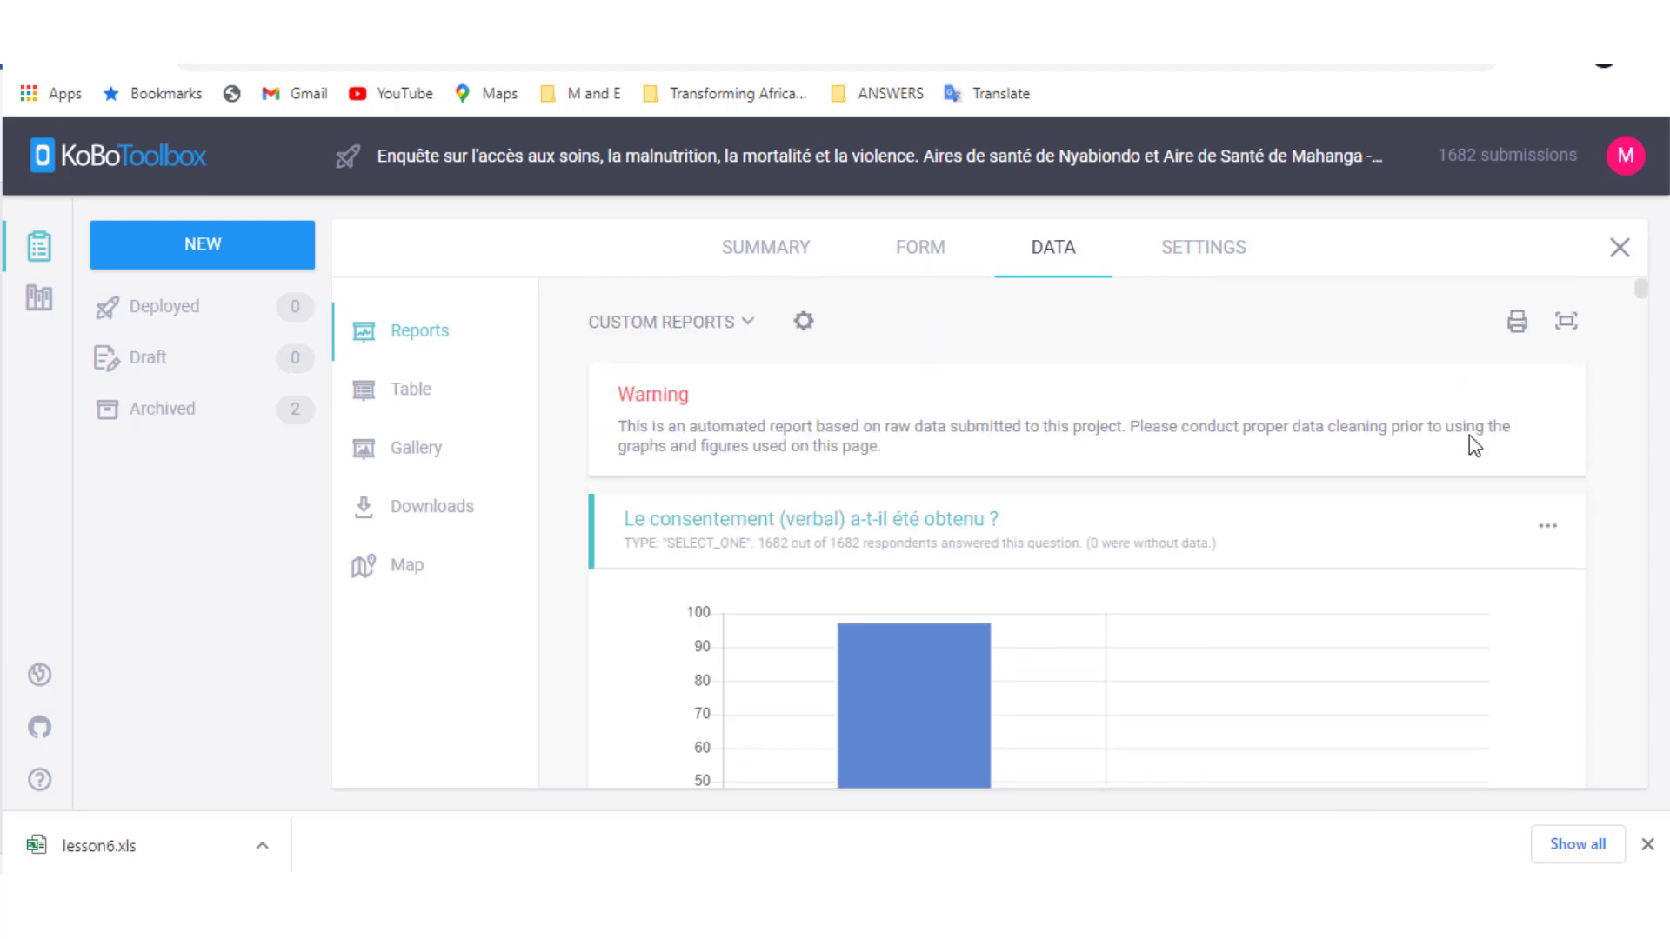
left_click(1516, 327)
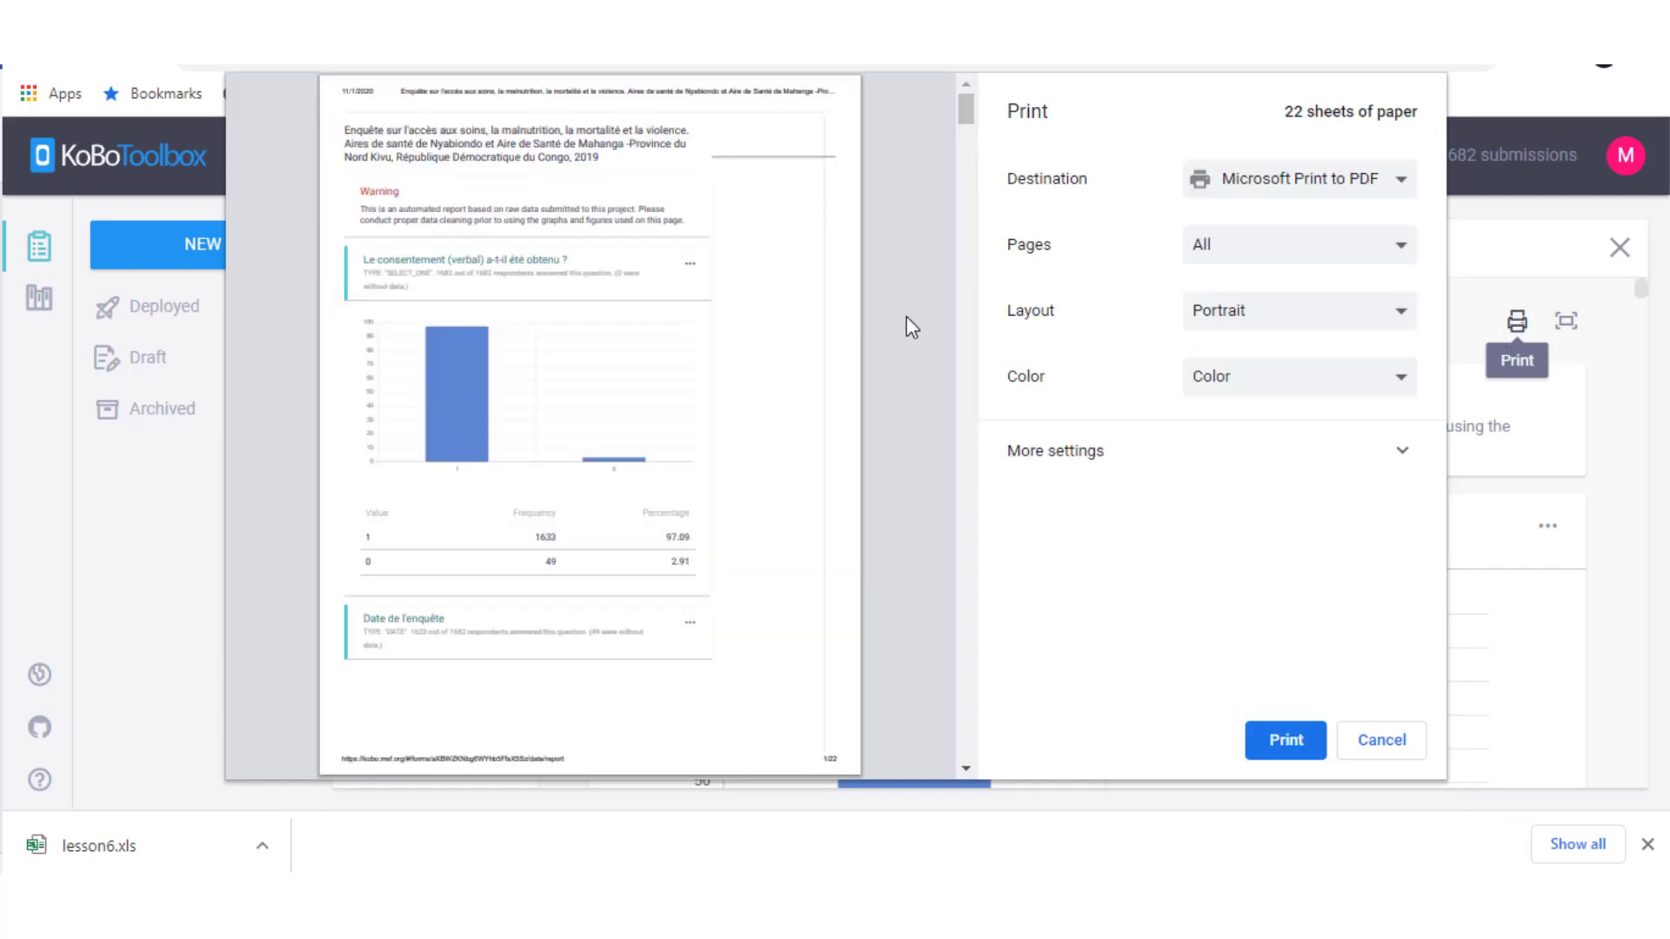
scroll(948, 221, "down", 9)
left_click(1379, 741)
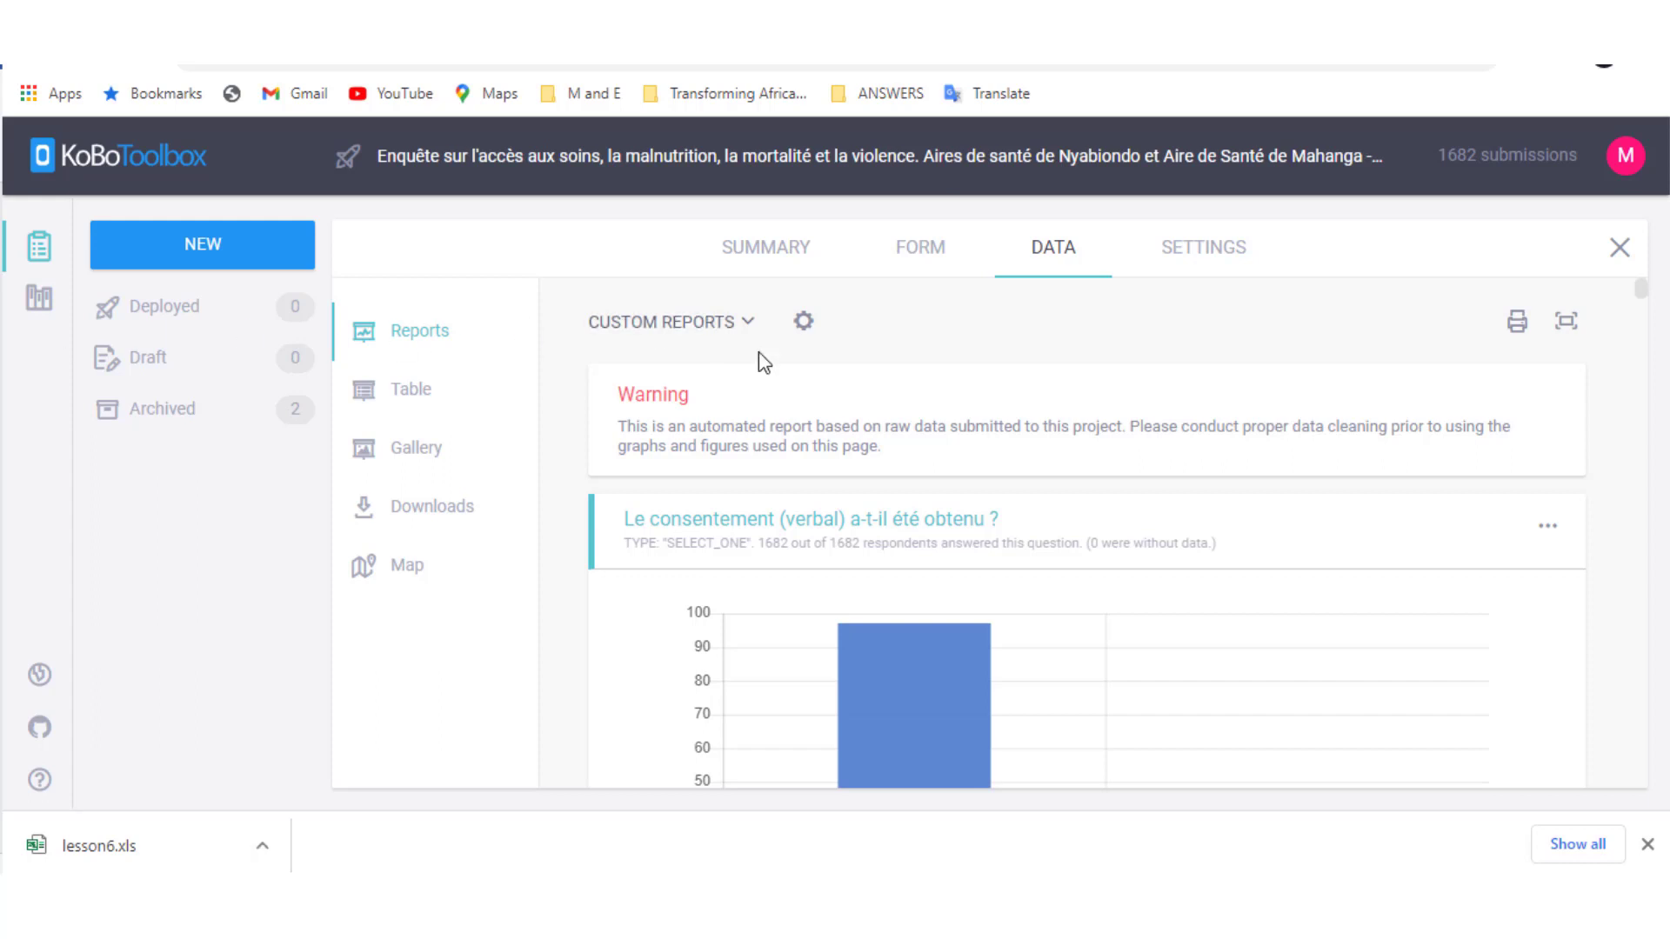
- Start a new custom report including consent, Aire de Santé and all remaining questions
left_click(750, 323)
left_click(706, 442)
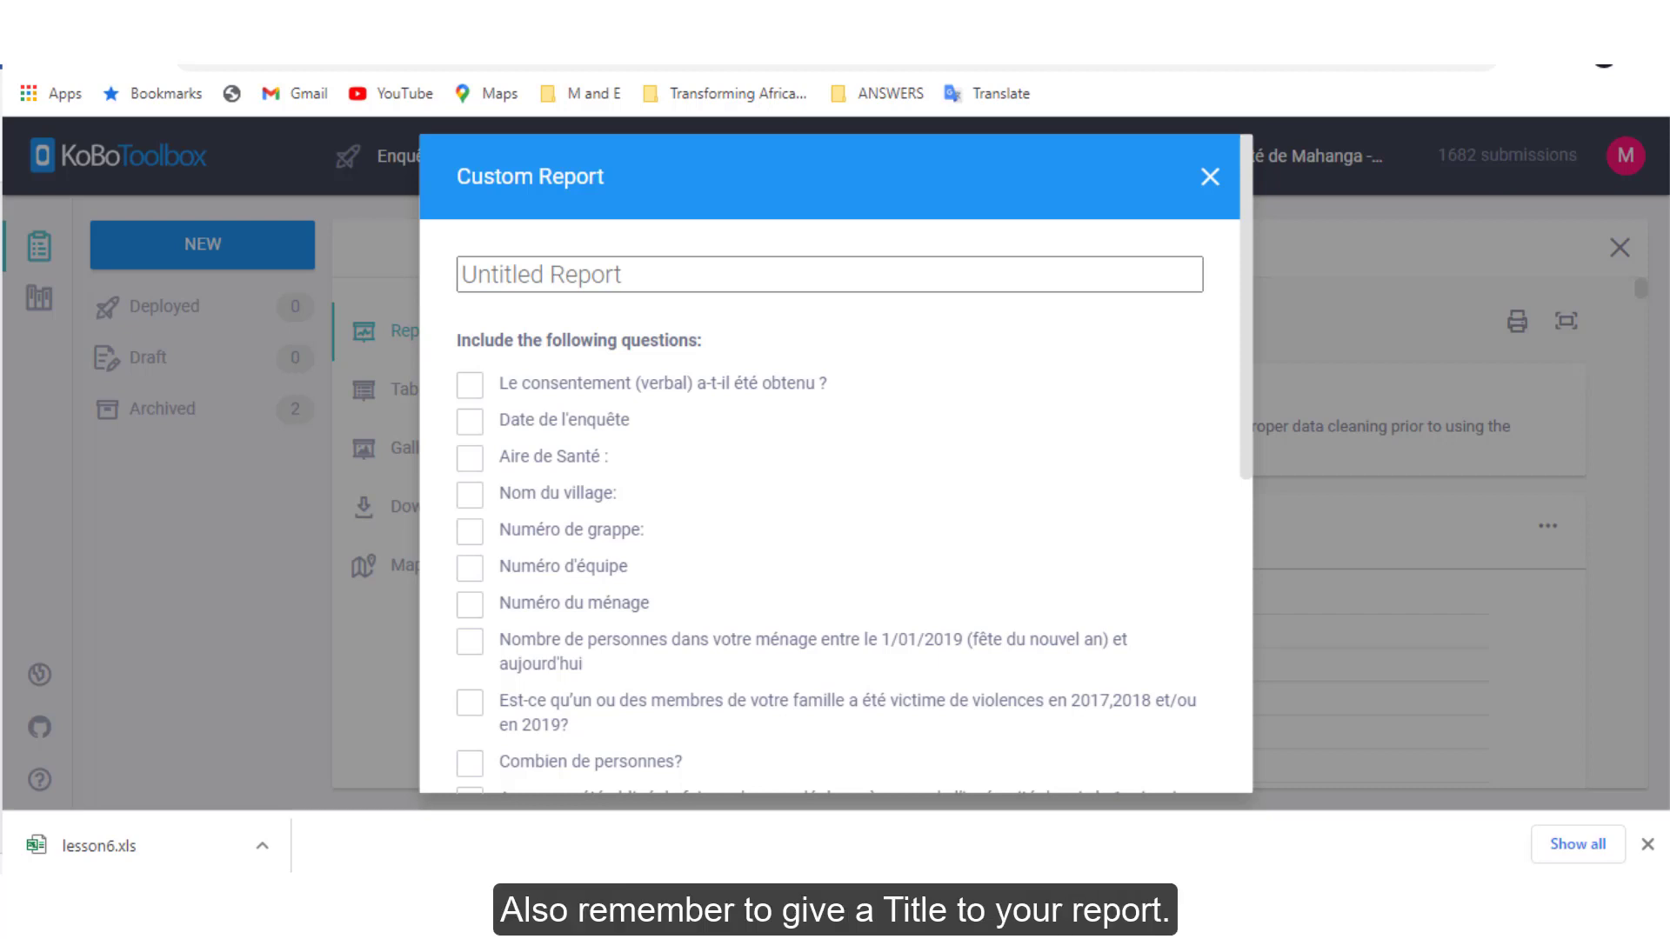
left_click(468, 388)
left_click(470, 458)
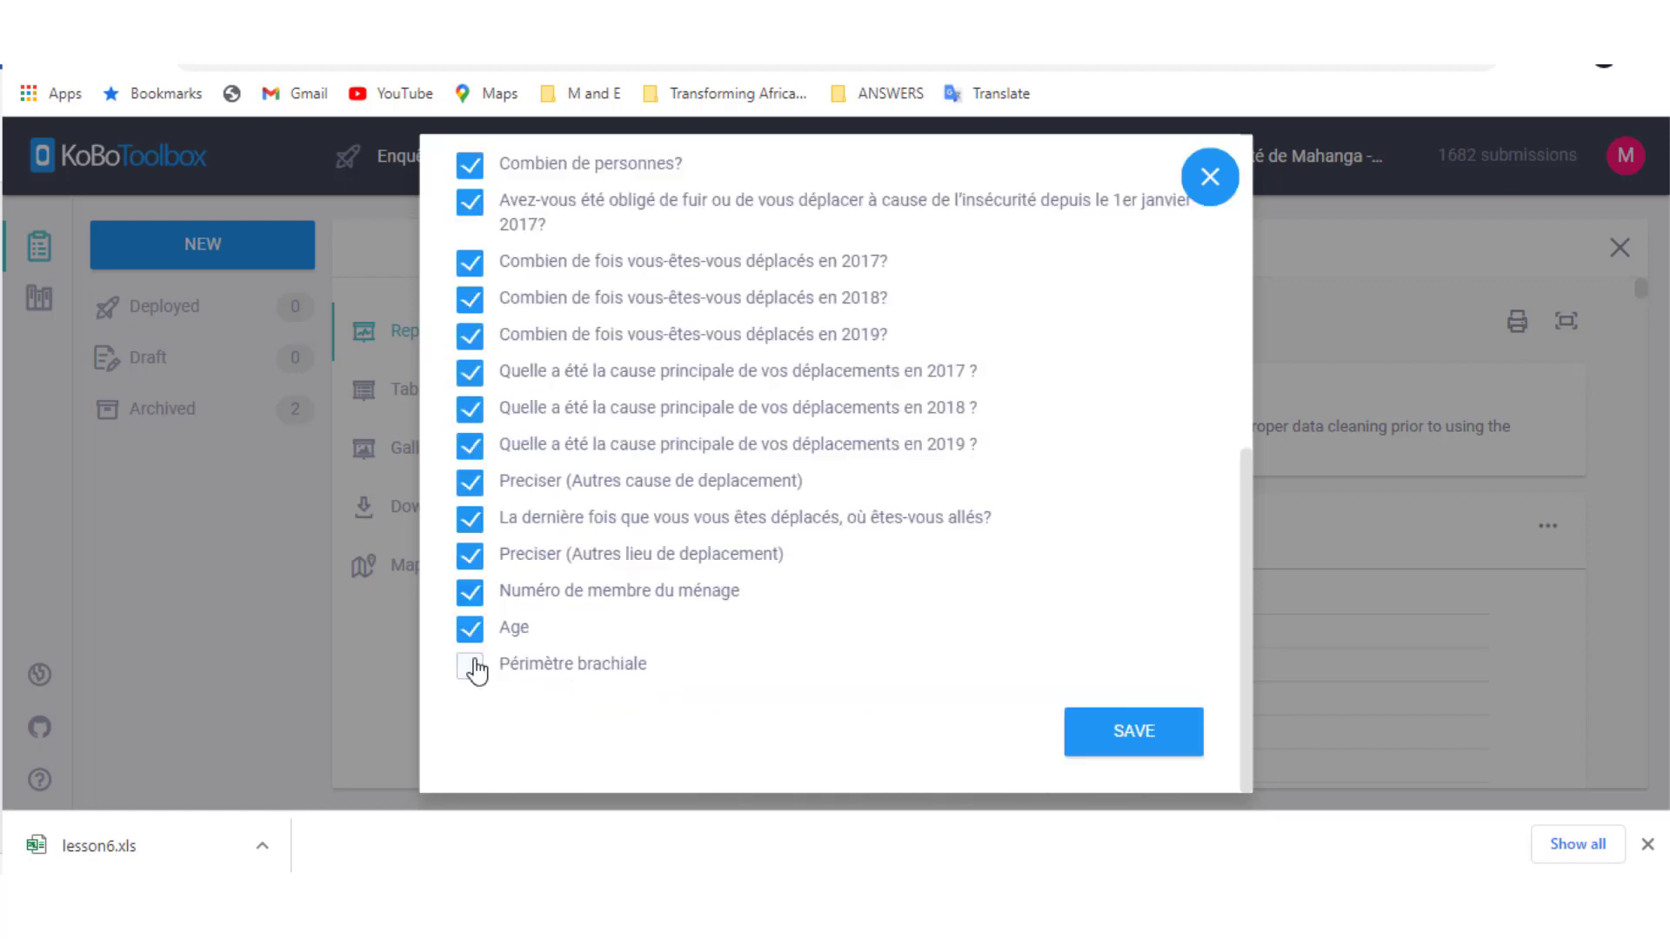
left_click(474, 670)
- Title the custom report 'Report for practice' and save it
scroll(927, 674, "up", 10)
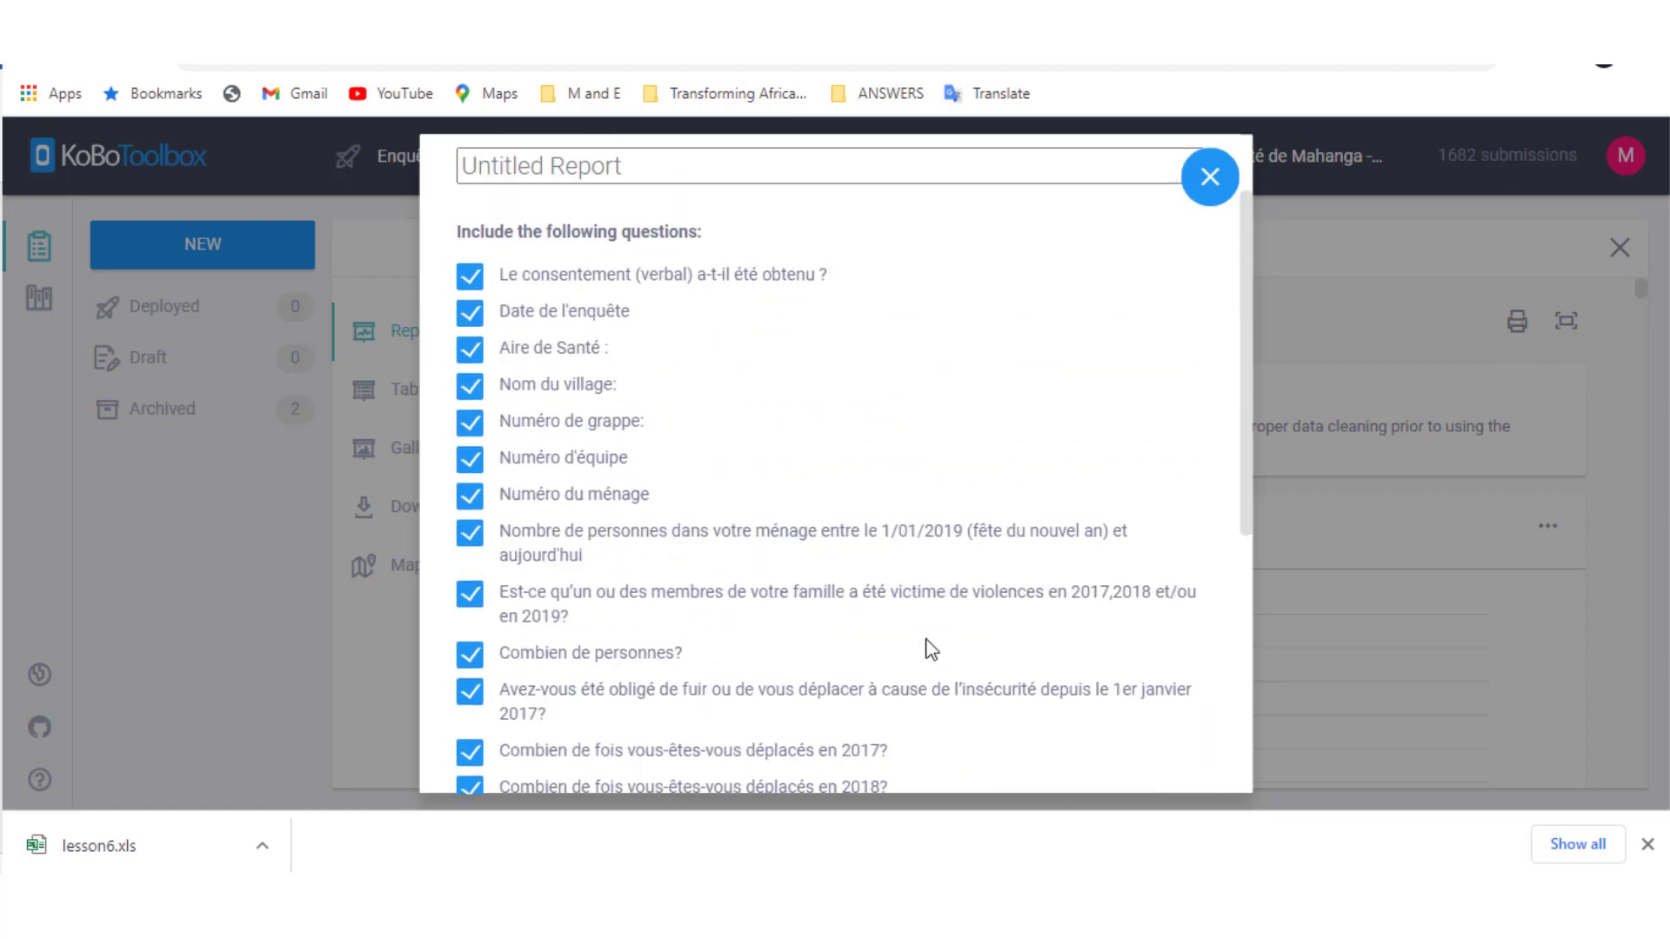
left_click(559, 272)
type("Re")
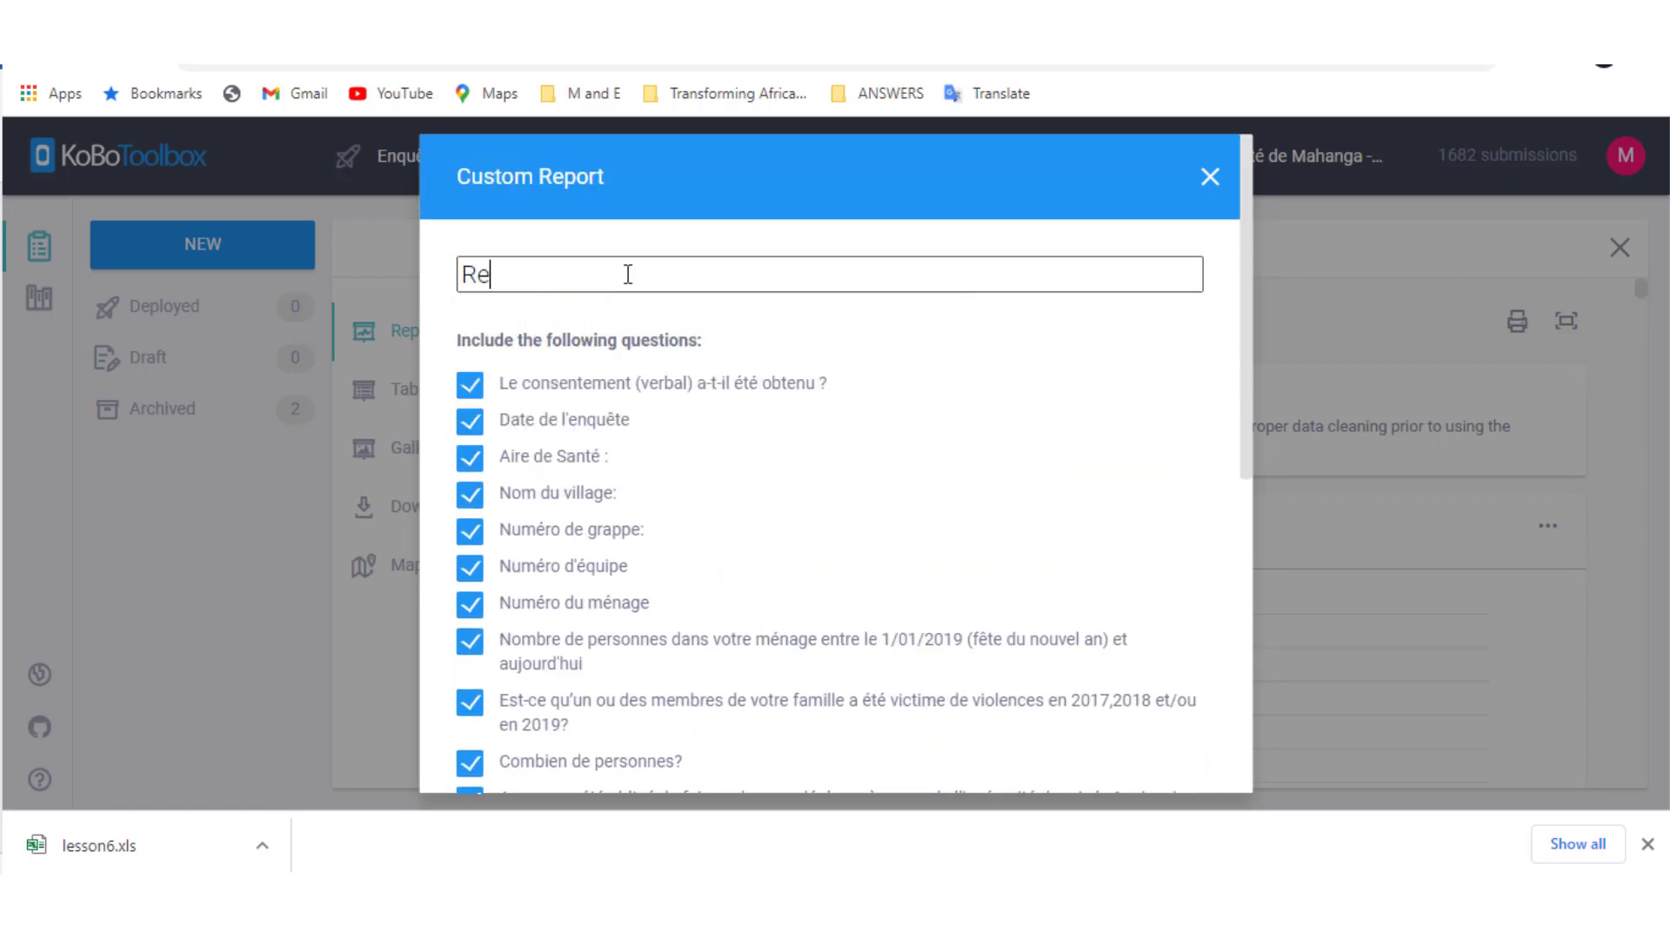
type("port for practice")
scroll(1178, 511, "down", 8)
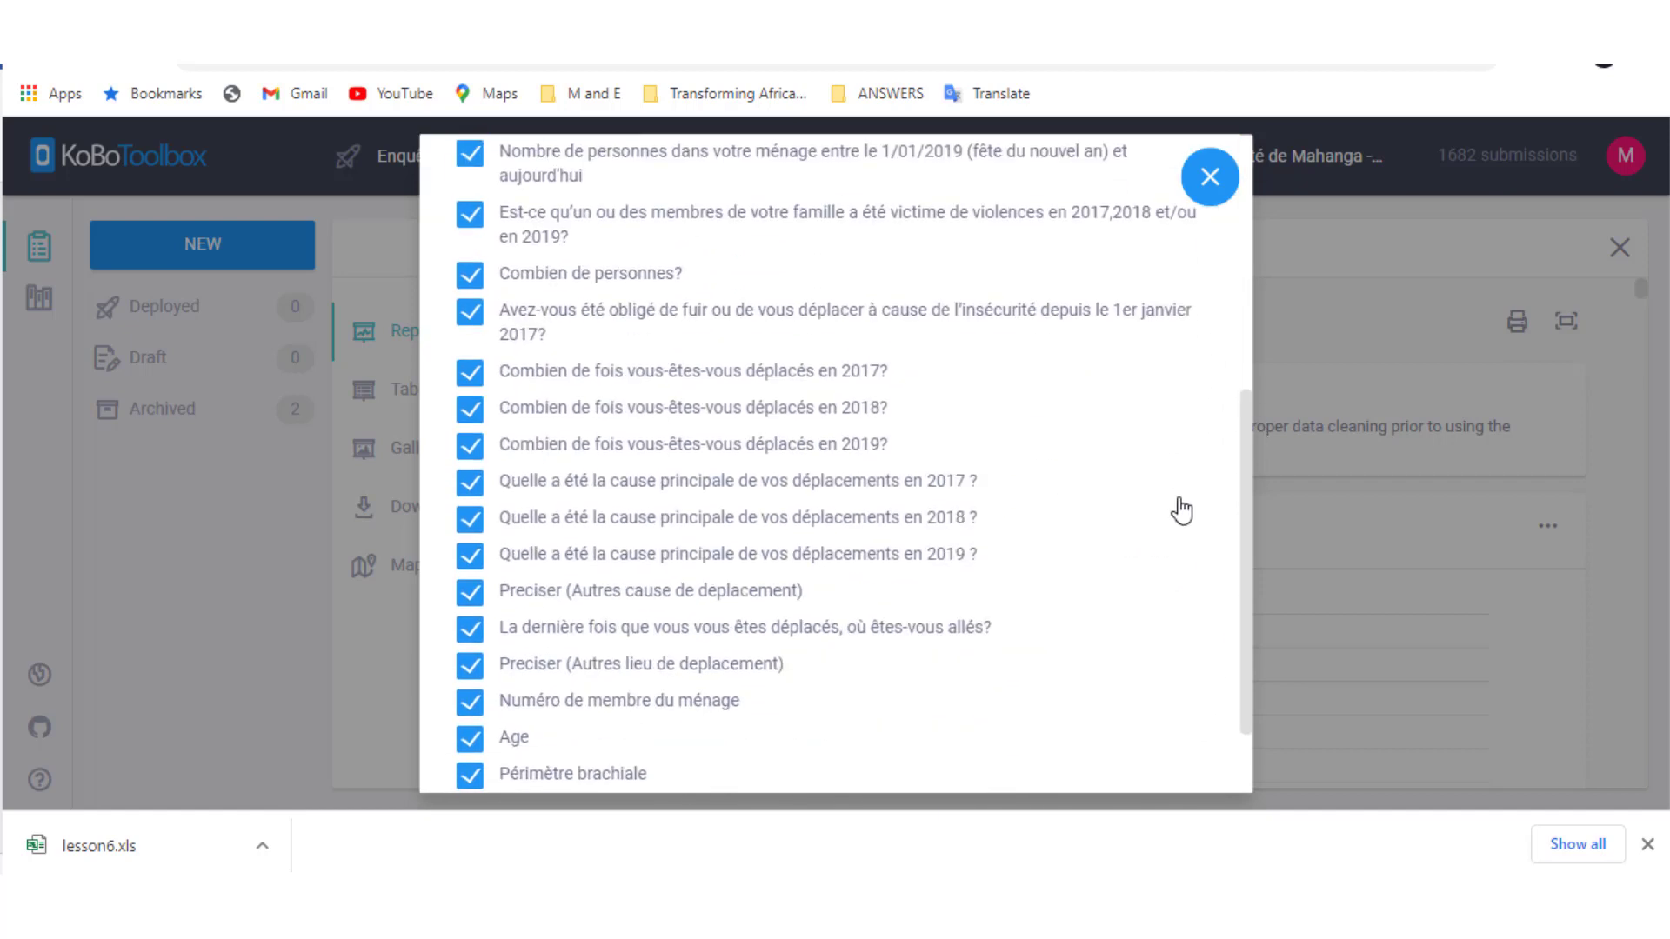
left_click(1135, 734)
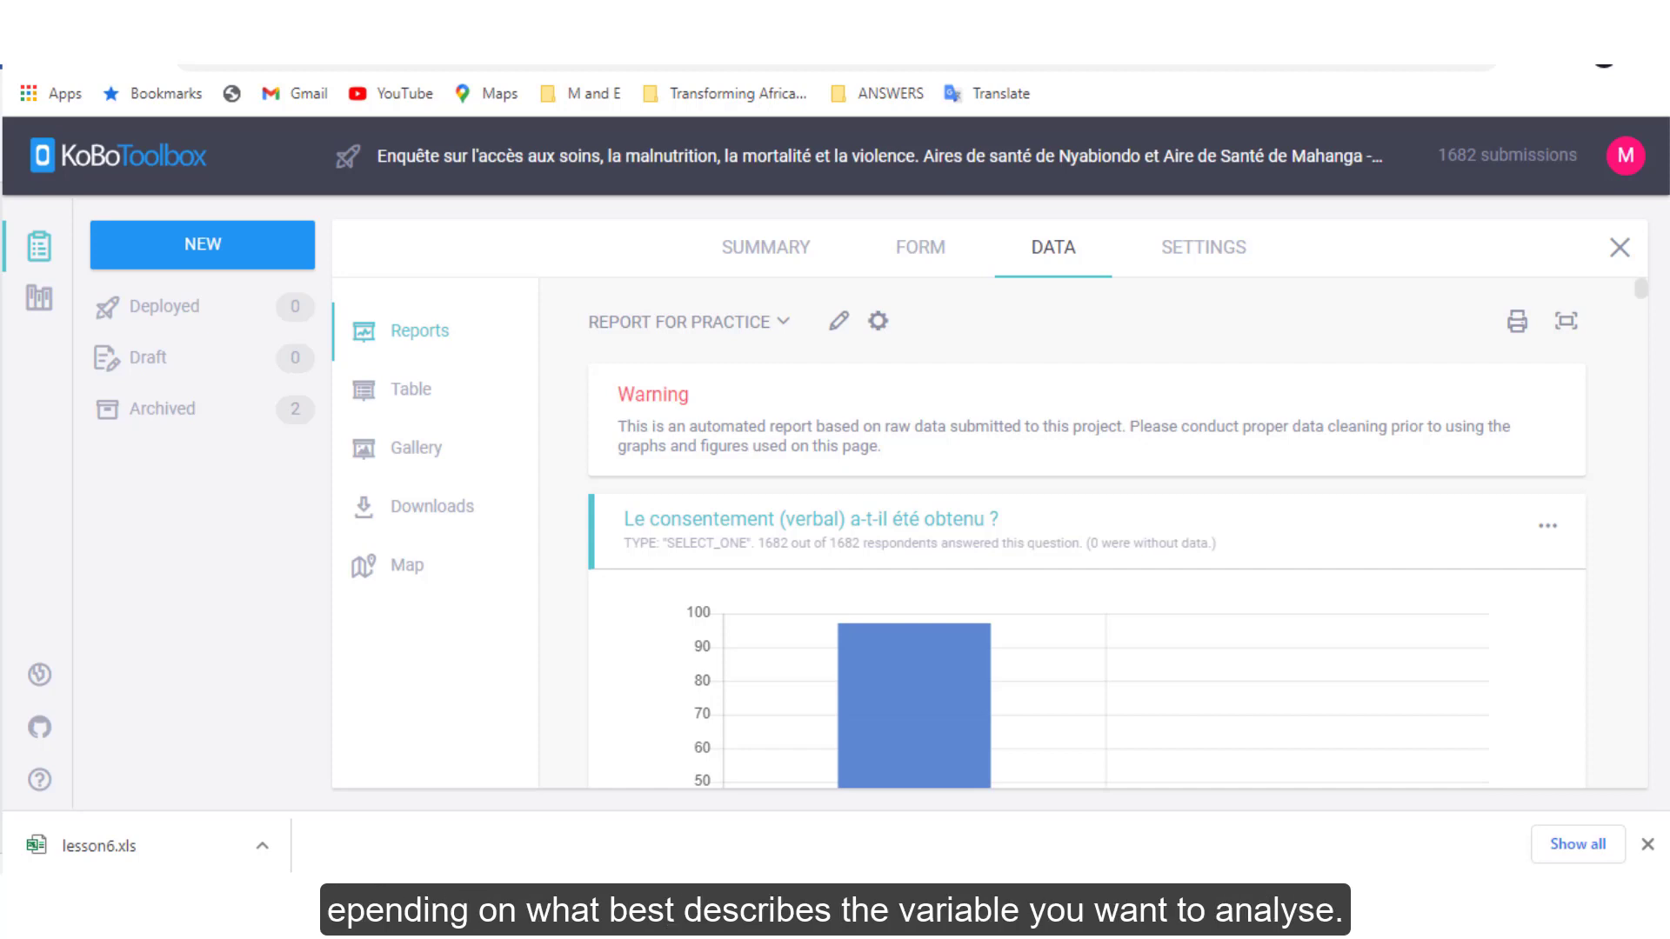
- Change the Aire de Santé chart to a Donut style, then go to Downloads
scroll(1081, 569, "down", 10)
scroll(1081, 576, "up", 1)
left_click(1547, 382)
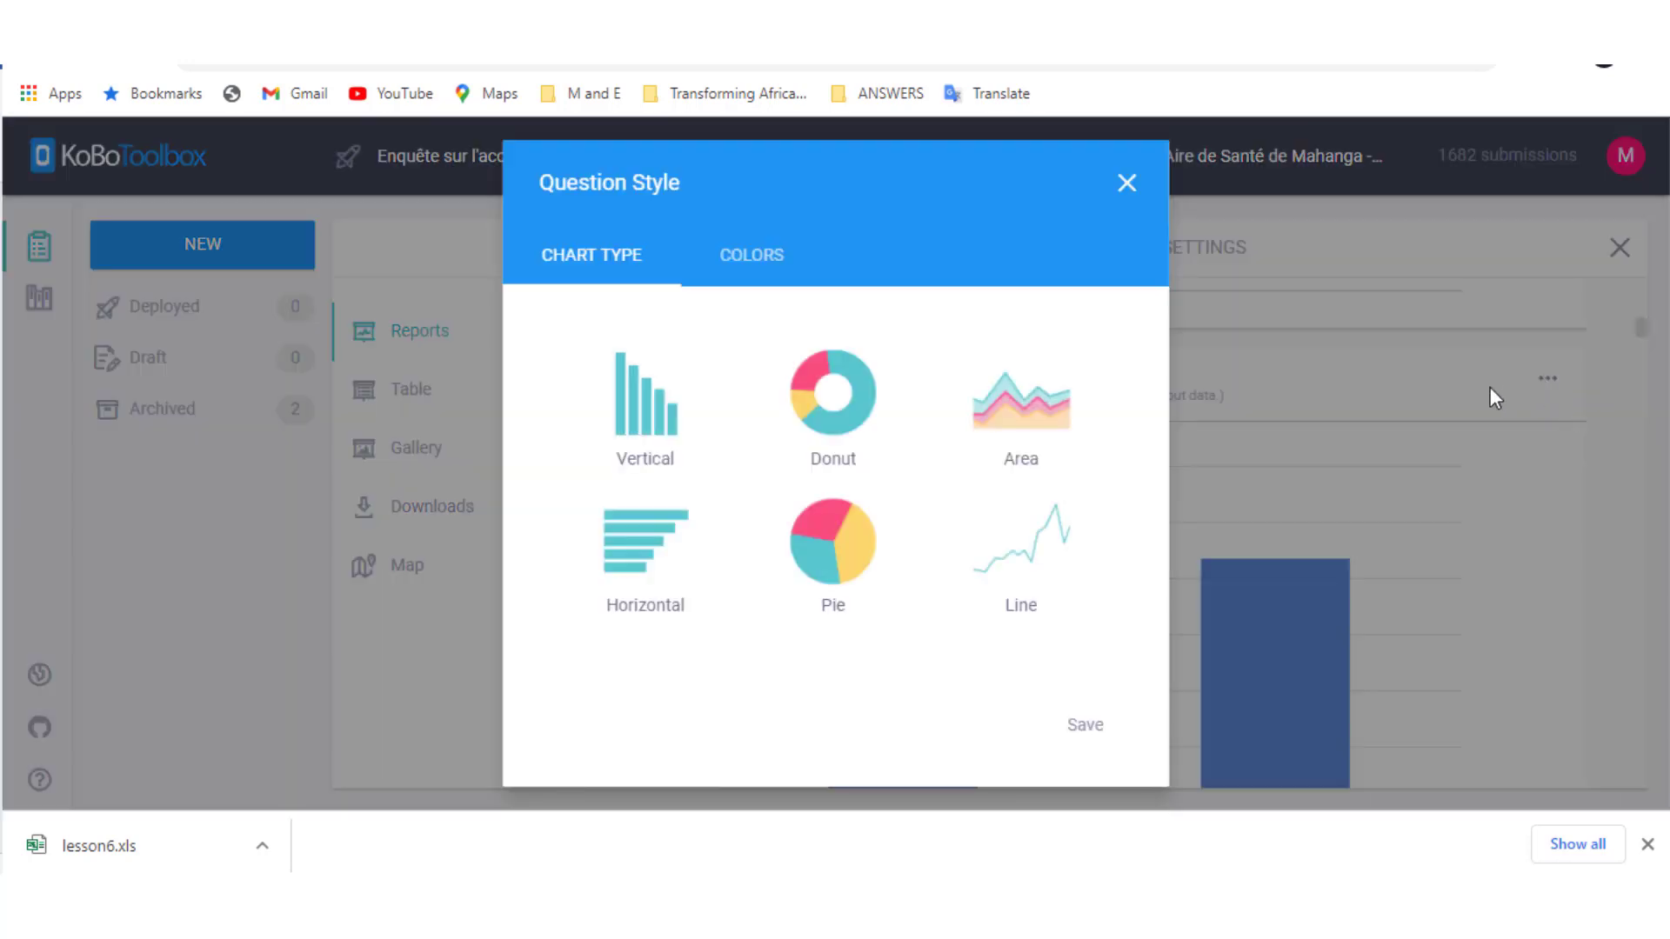
left_click(834, 421)
left_click(1086, 729)
scroll(1296, 691, "down", 1)
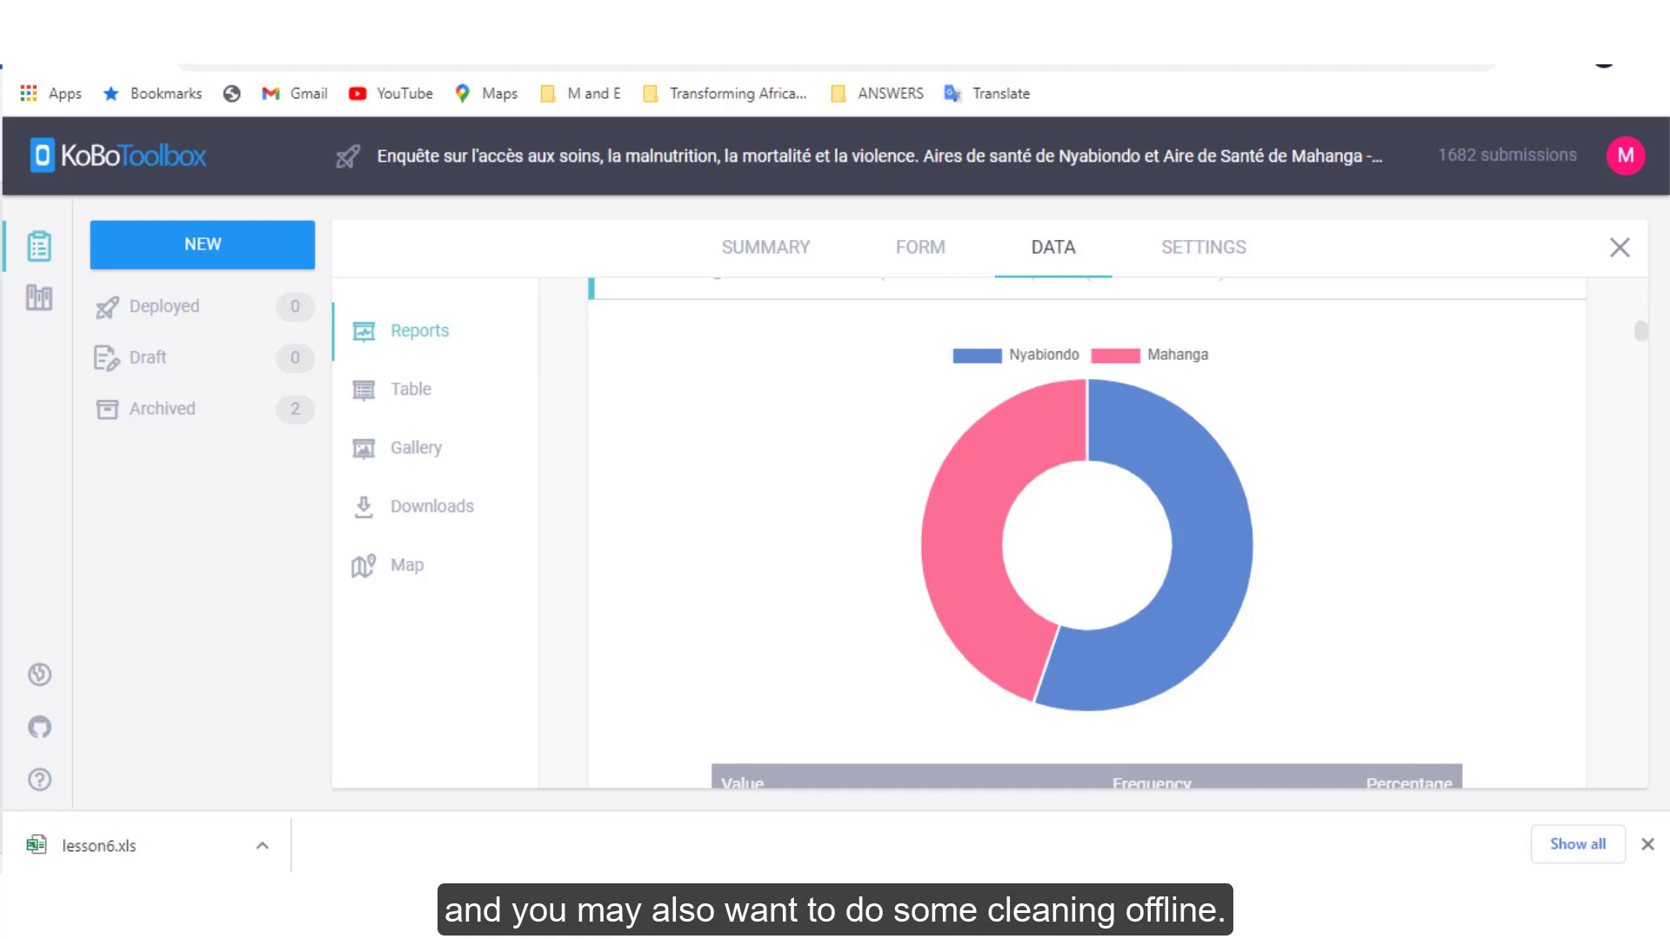
left_click(429, 509)
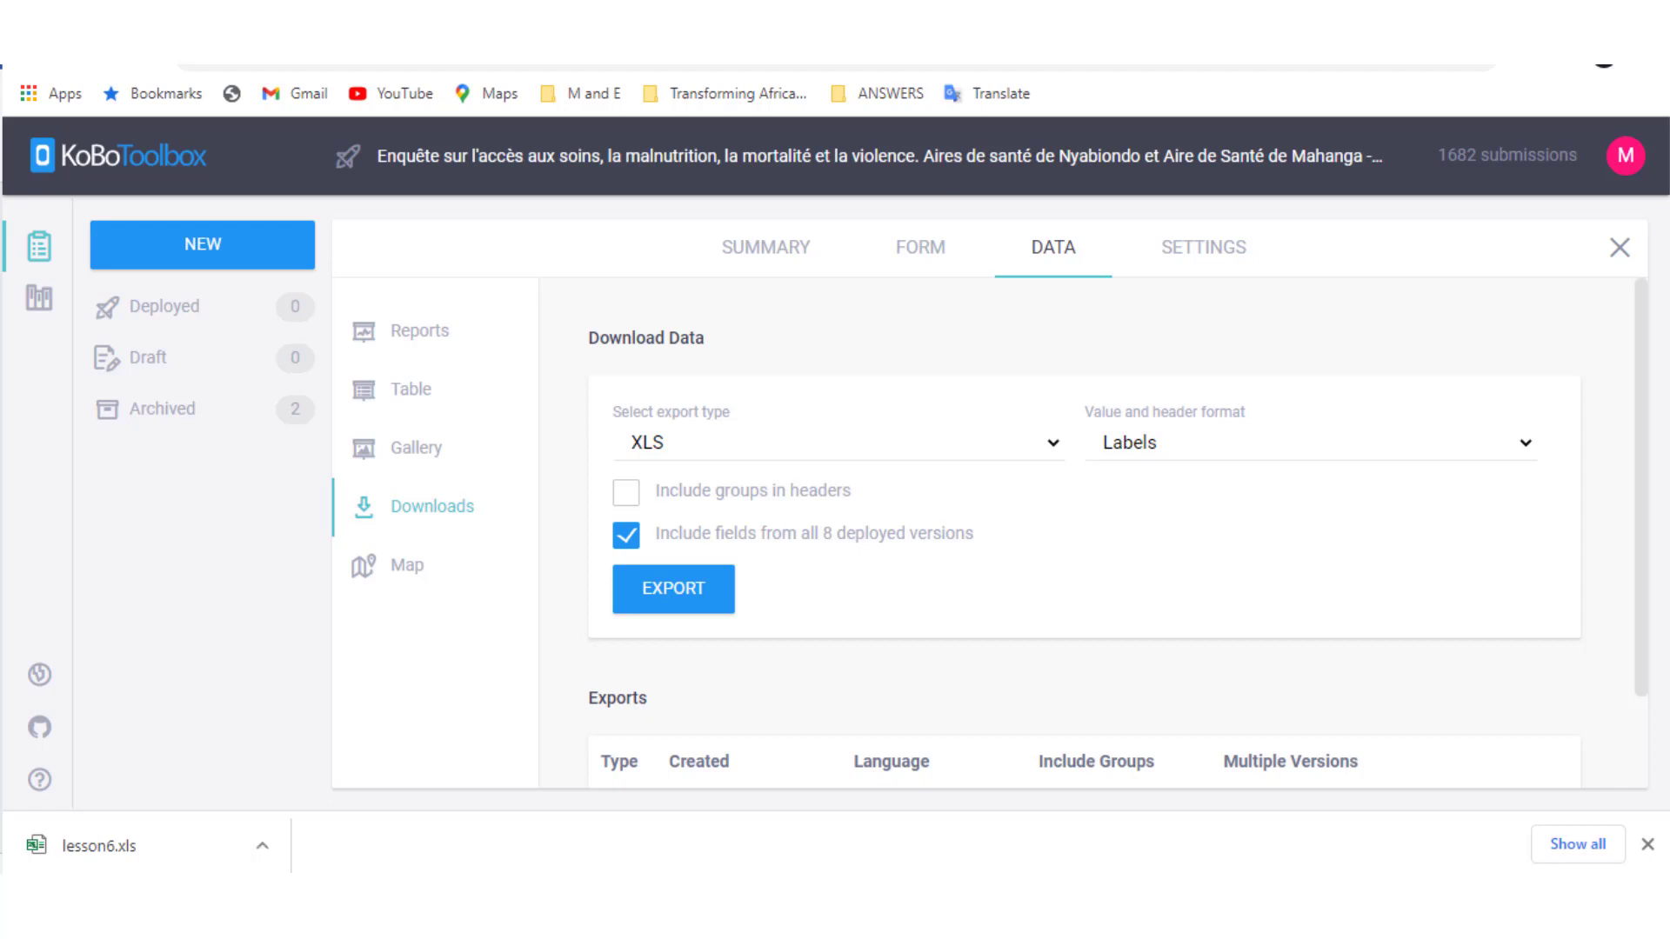
- Generate a new XLS export of the survey data with Labels headers
left_click(835, 442)
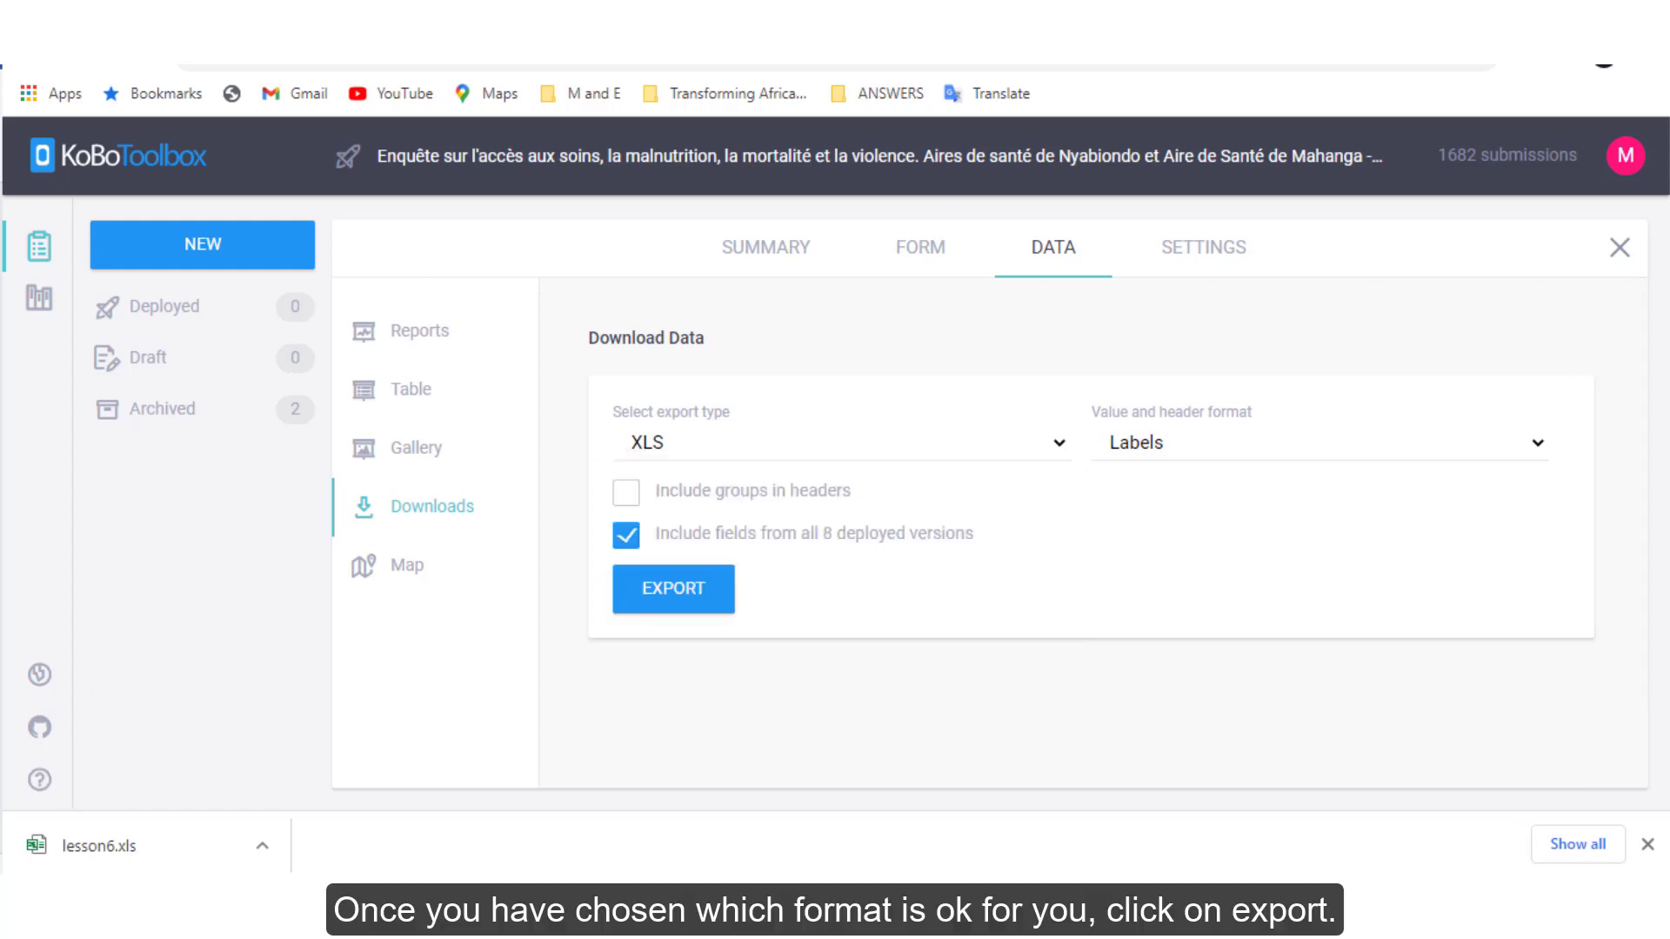
left_click(694, 601)
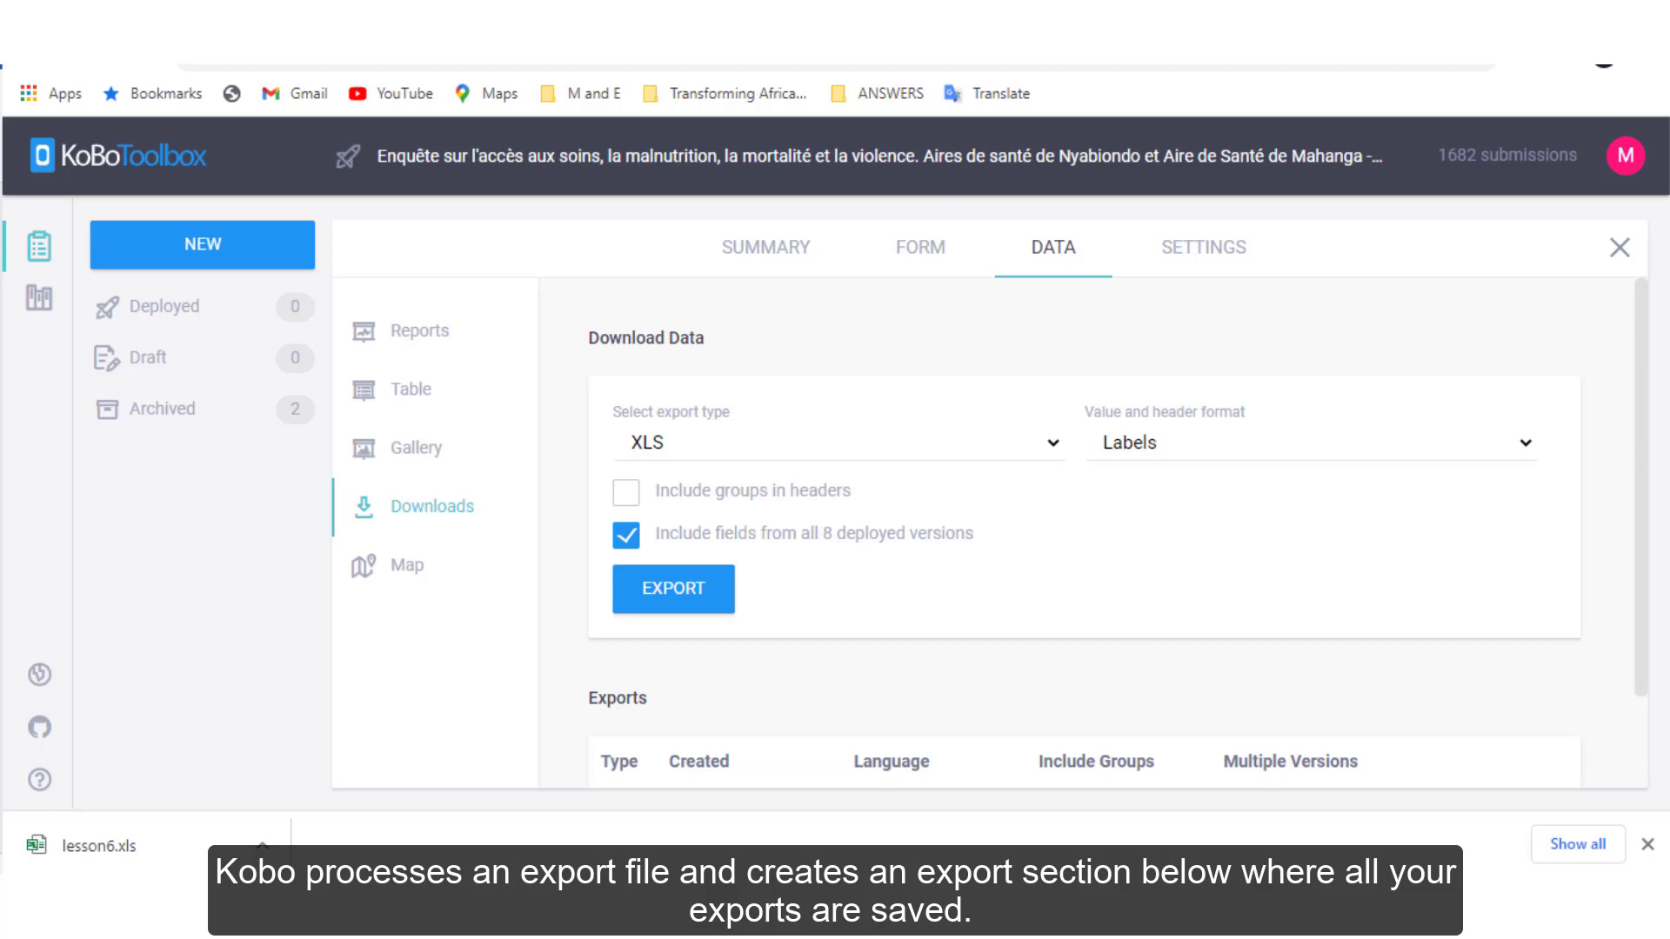
scroll(1618, 722, "down", 2)
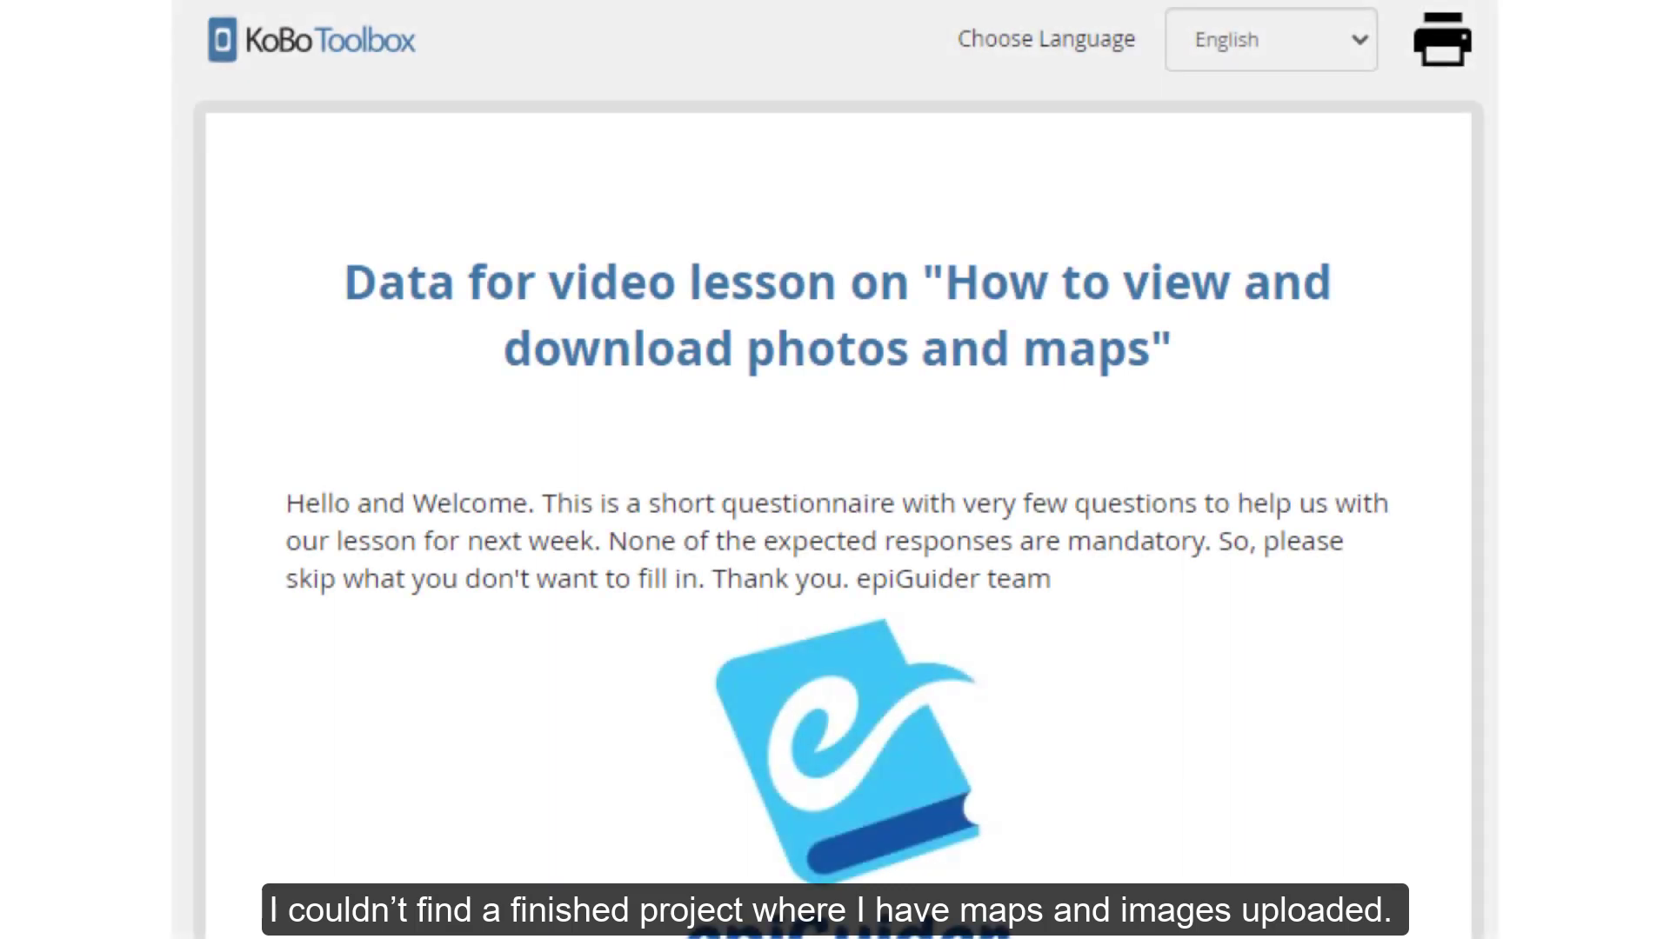
- Scroll through the filled-in photos-and-maps web form down to its uploaded picture and Submit button
scroll(835, 469, "down", 3)
scroll(835, 470, "down", 2)
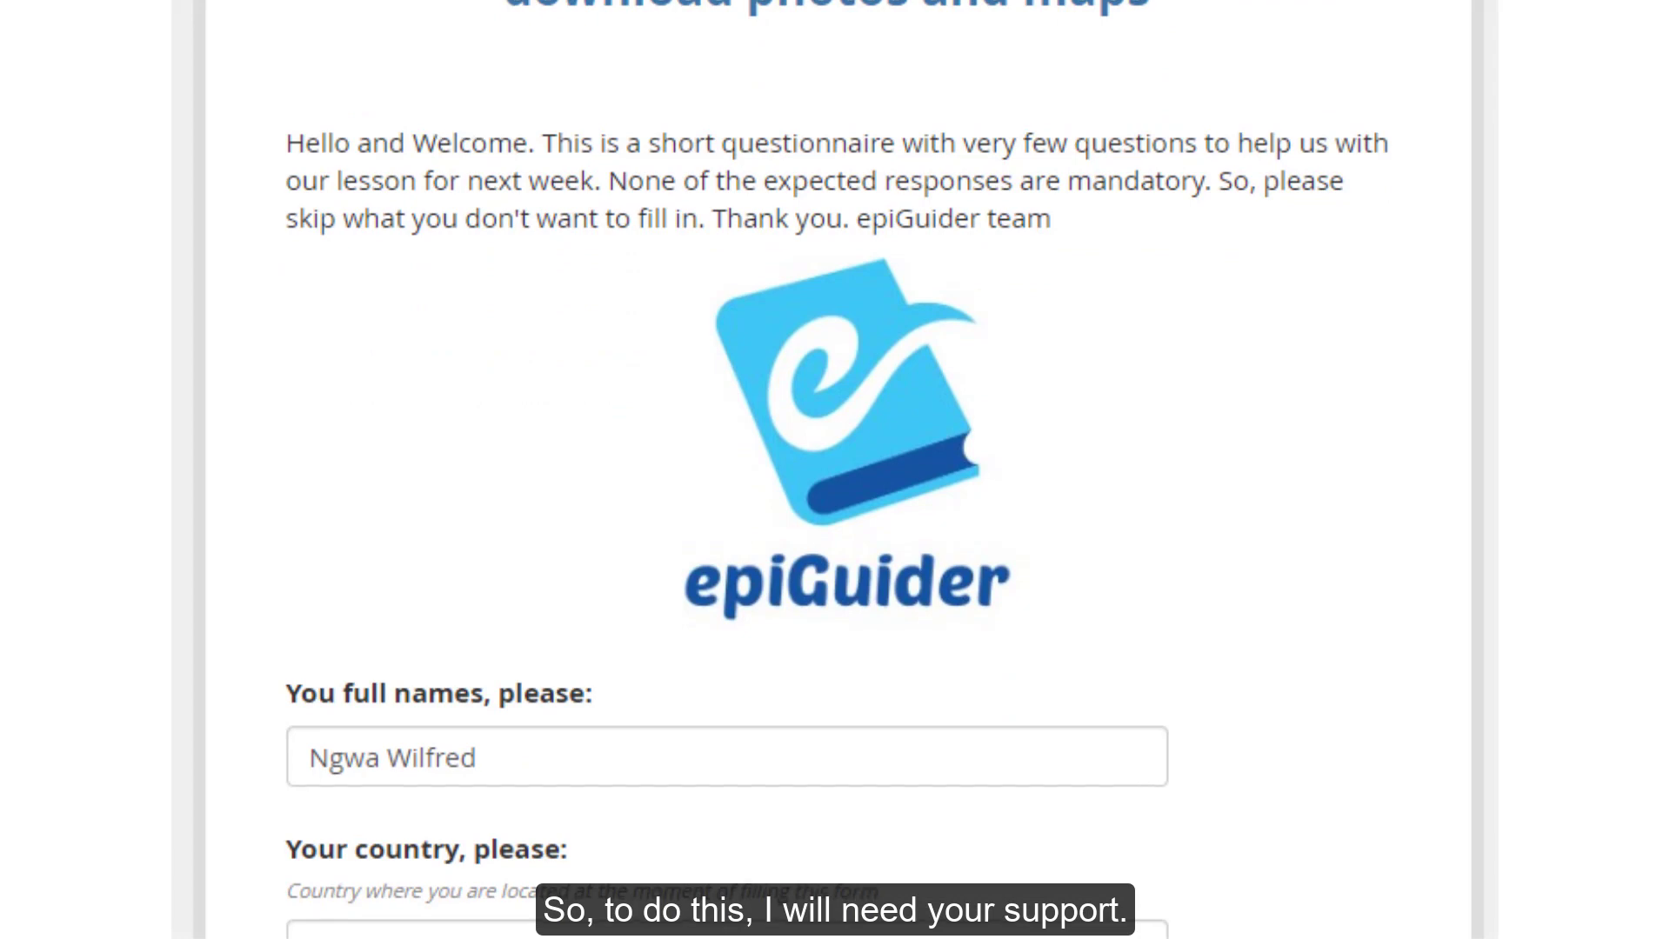
scroll(835, 470, "down", 8)
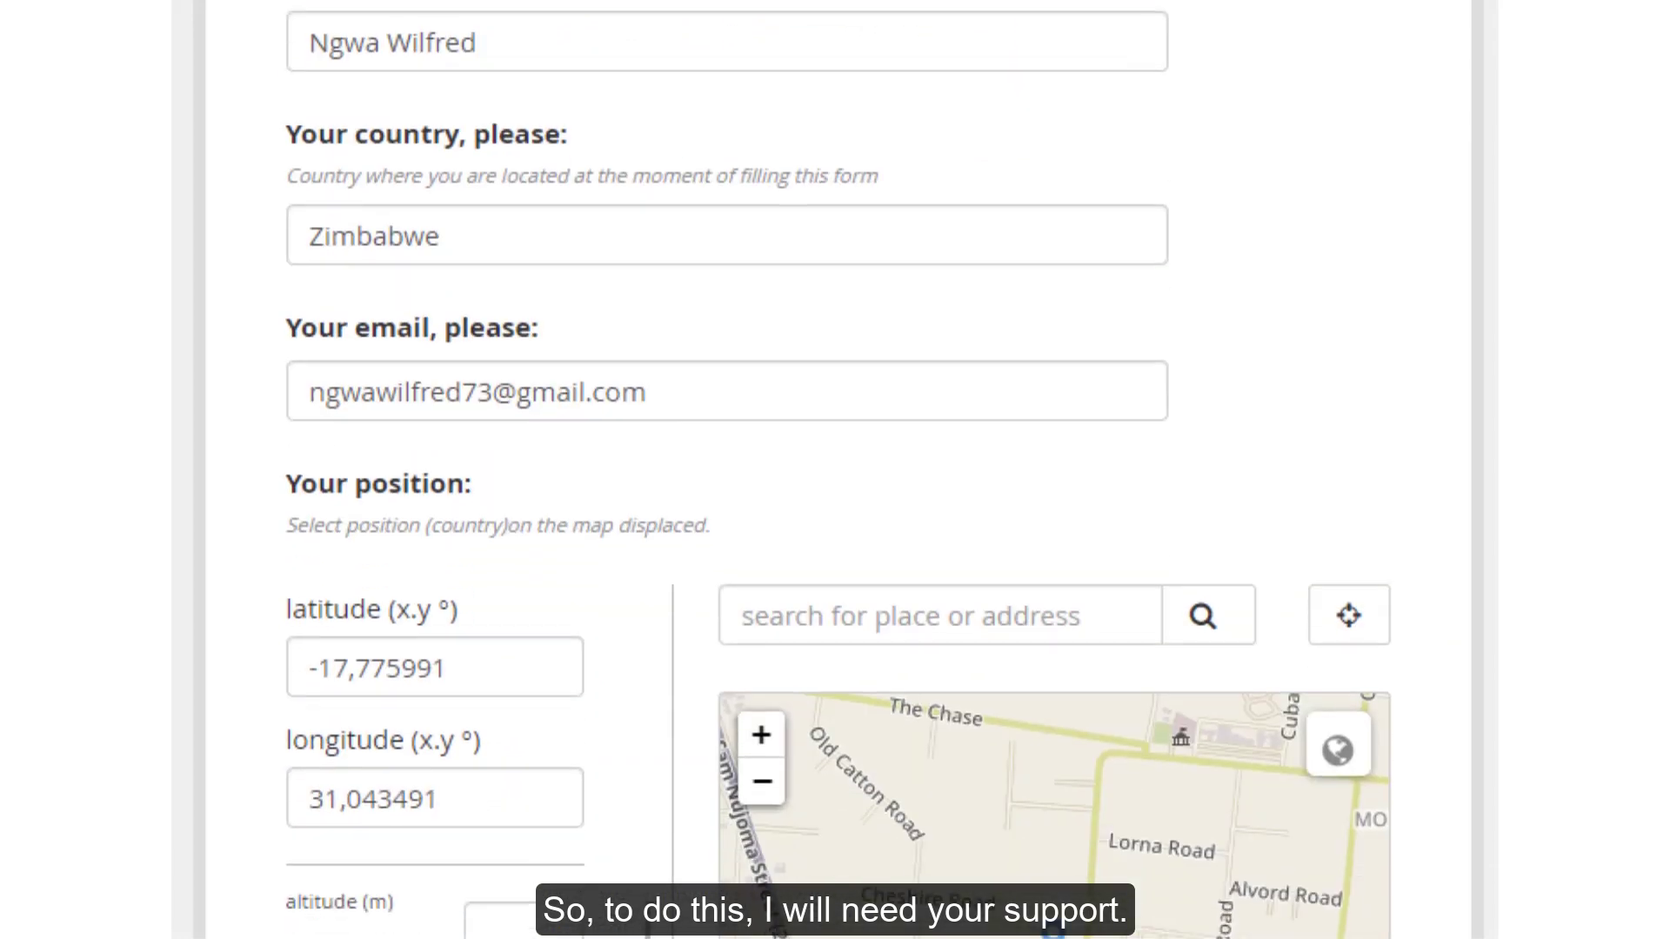
scroll(835, 470, "down", 4)
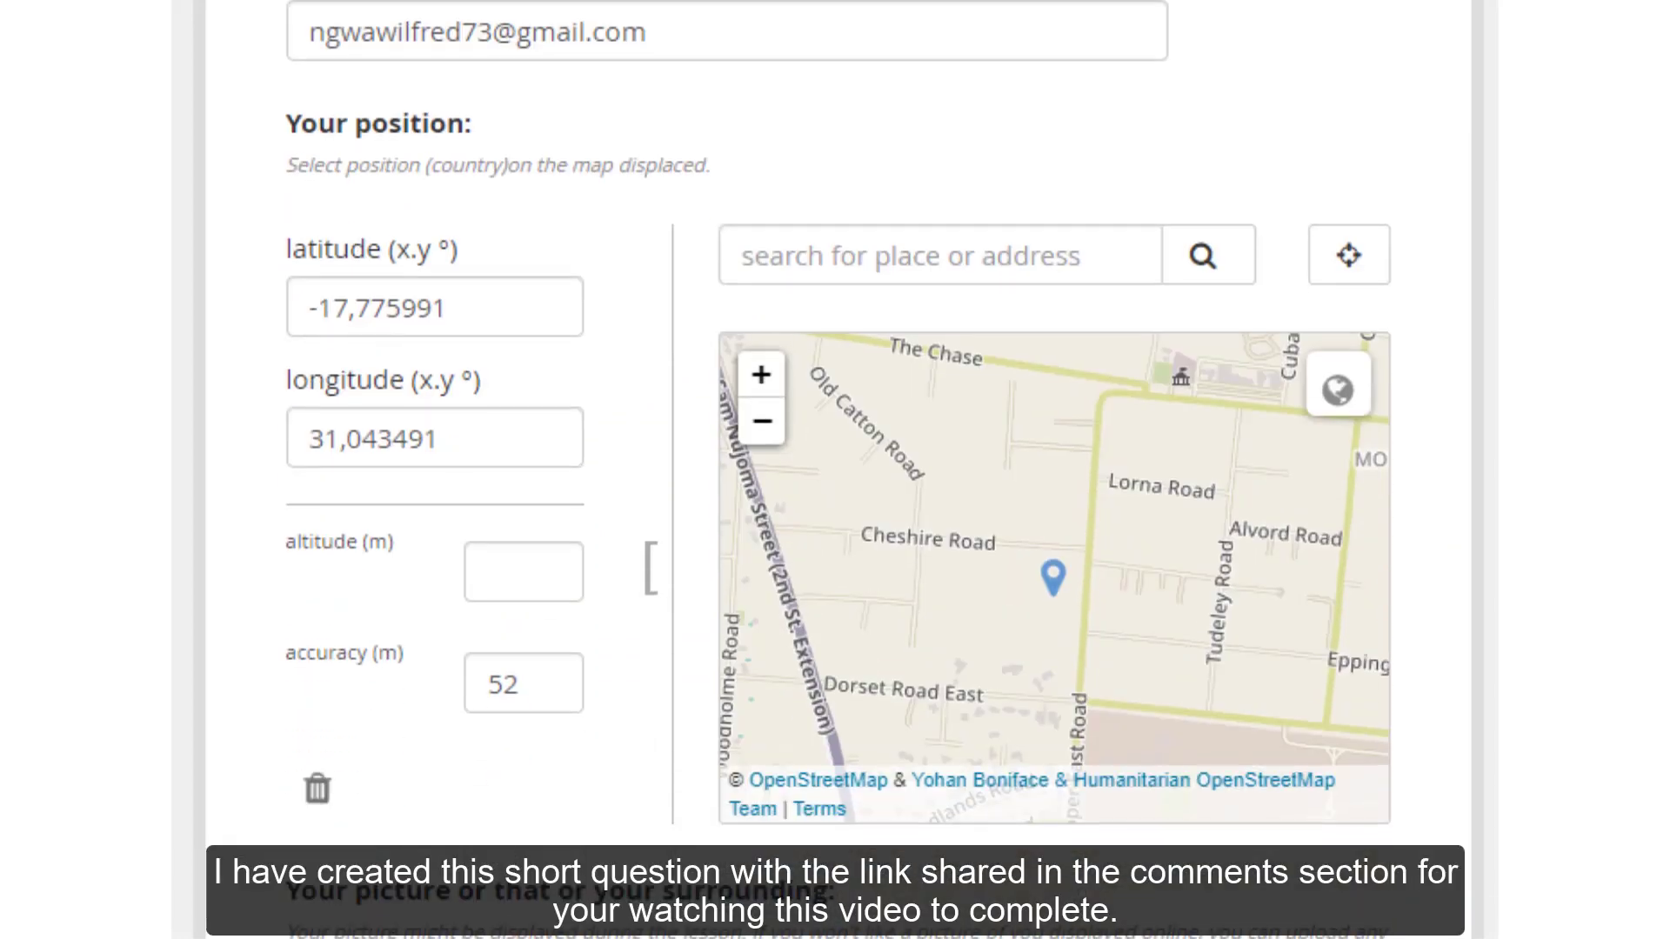
scroll(835, 470, "down", 6)
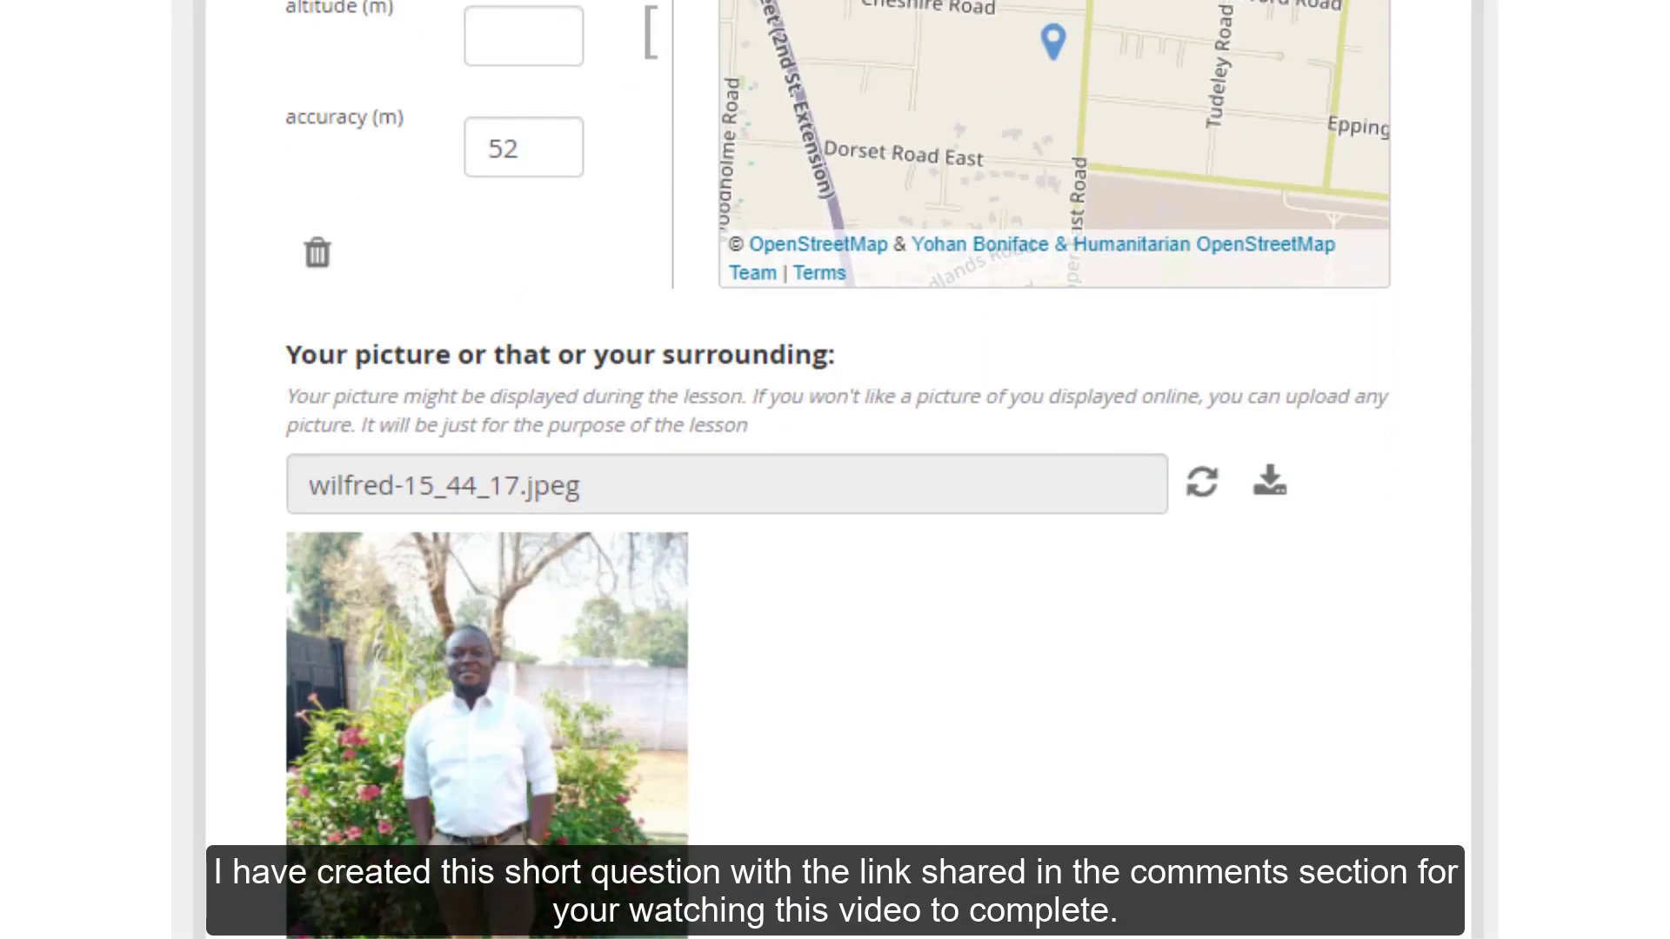
scroll(835, 470, "down", 6)
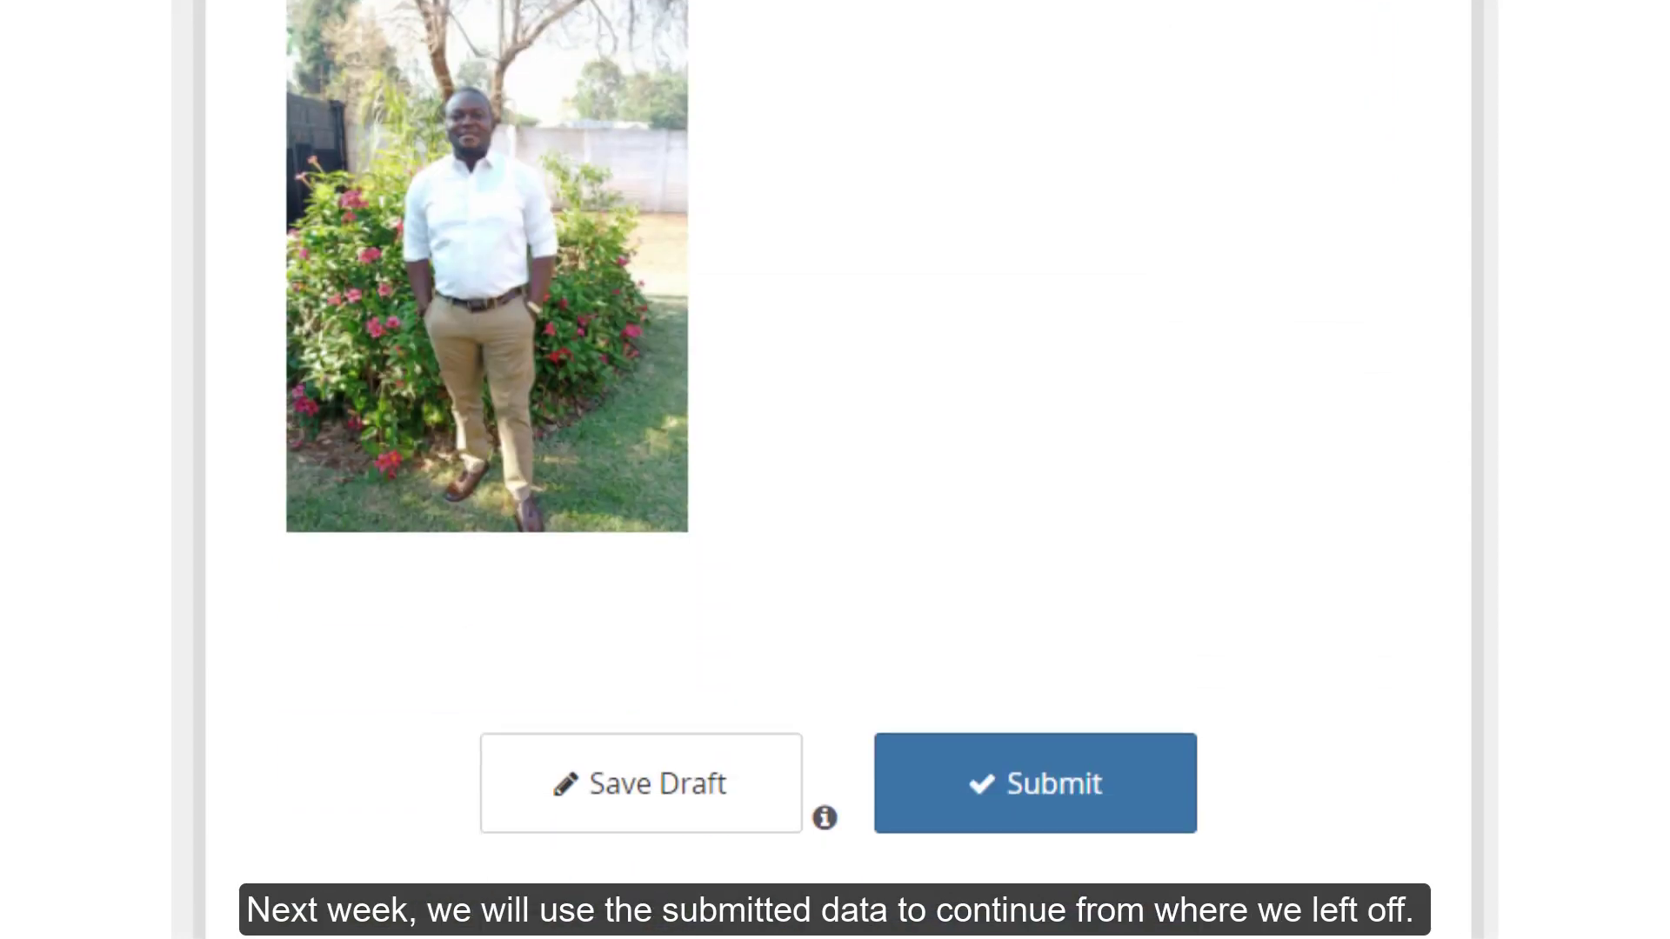
scroll(835, 470, "up", 2)
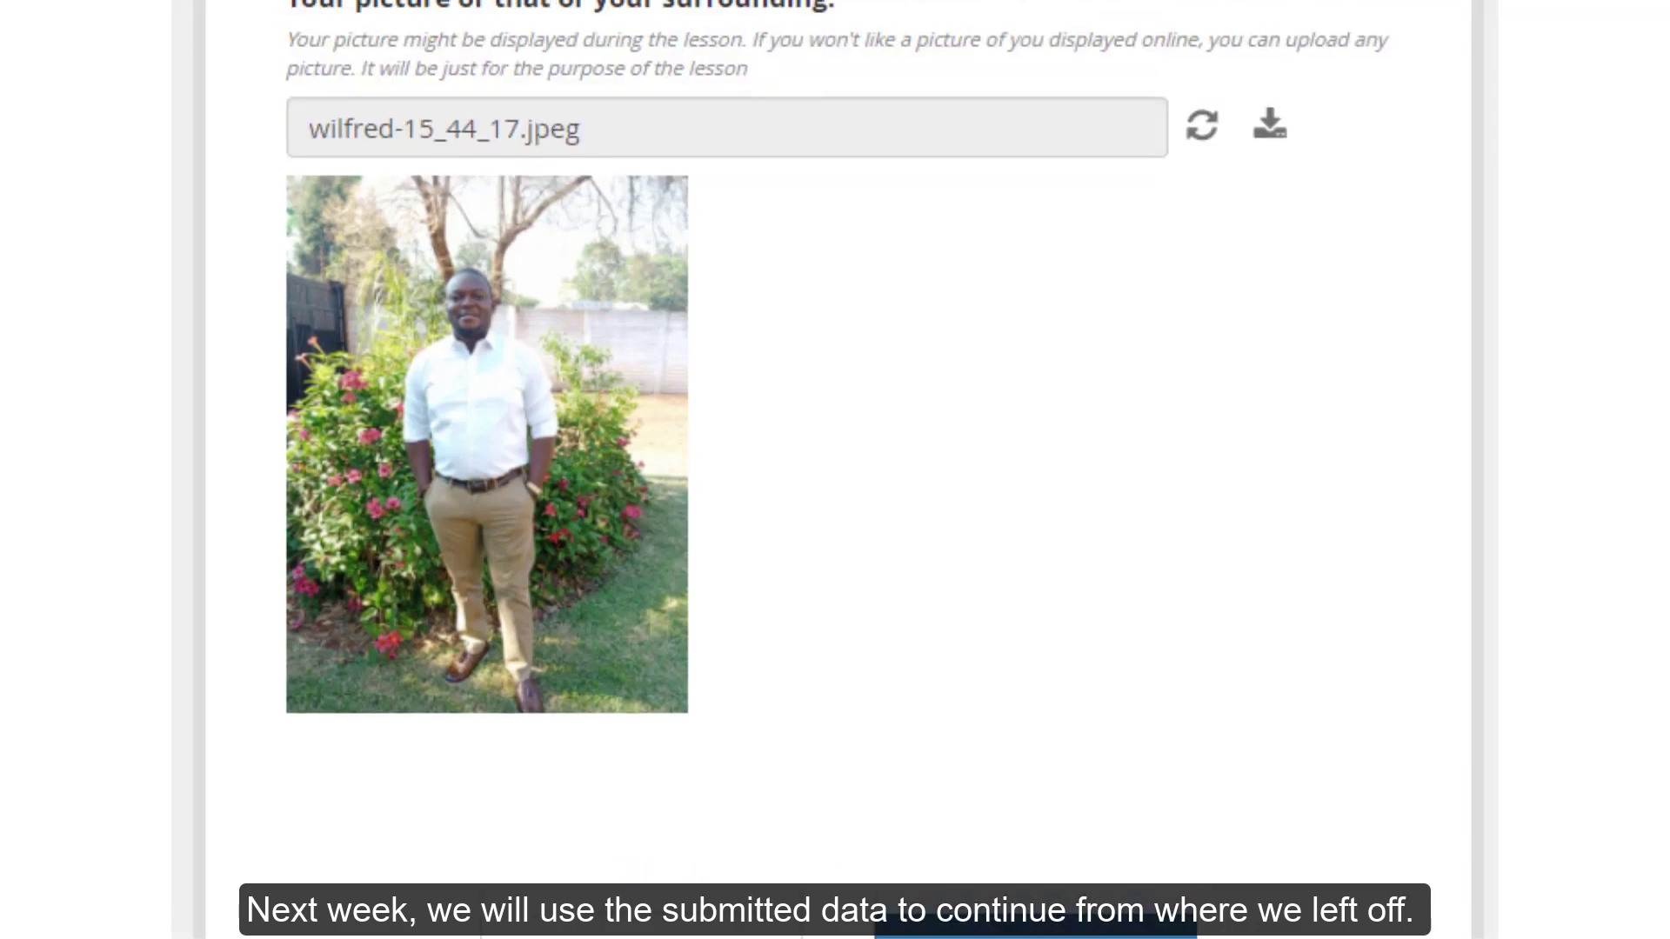